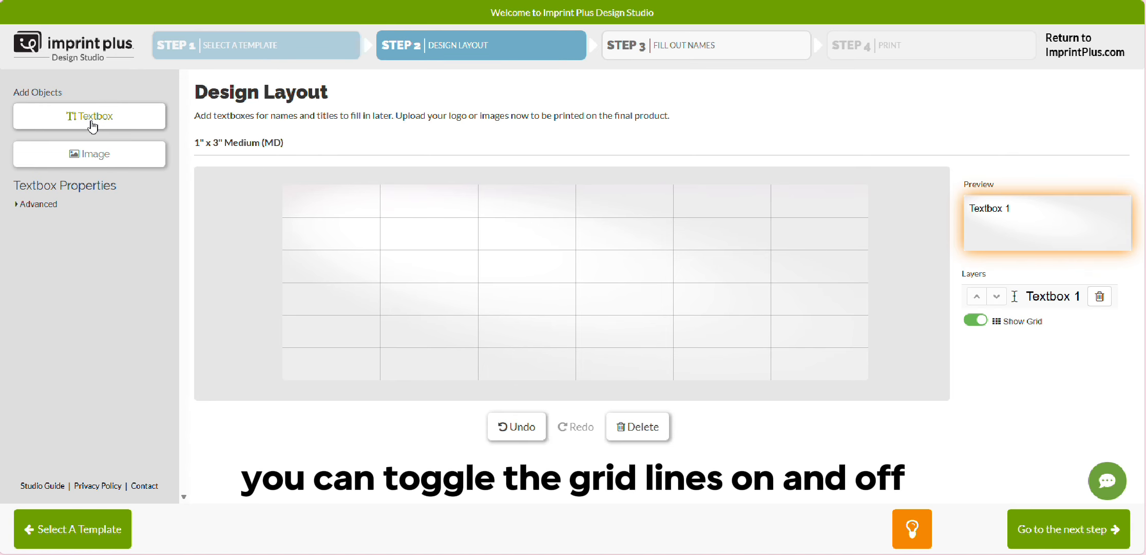
- Move the new textbox into the upper part of the badge's right half and label it Name
{"action": "left_click_drag", "start_coordinate": [363, 225], "coordinate": [633, 239]}
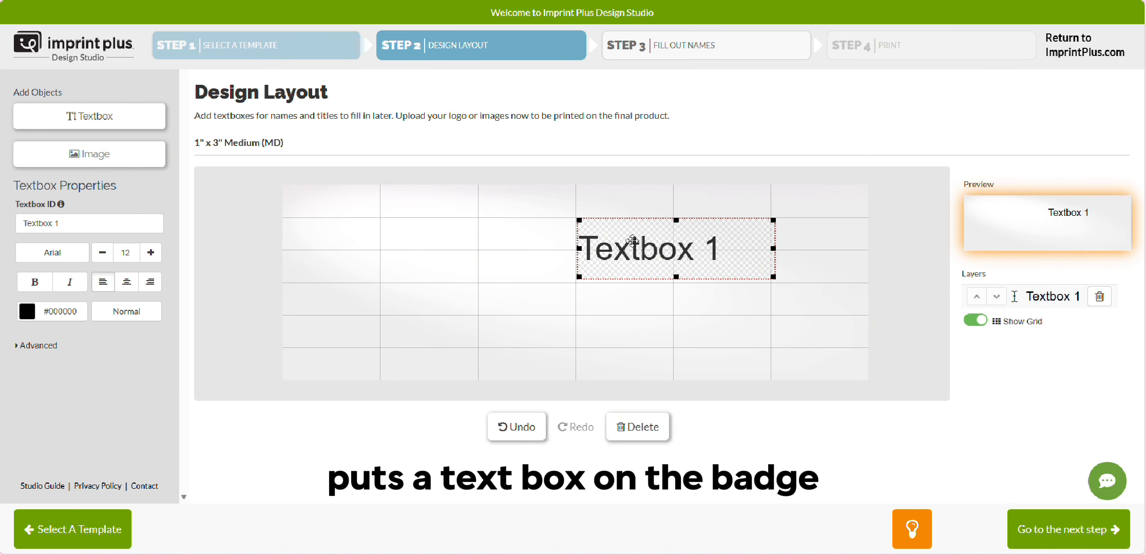
{"action": "triple_click", "coordinate": [74, 220]}
{"action": "type", "text": "Name"}
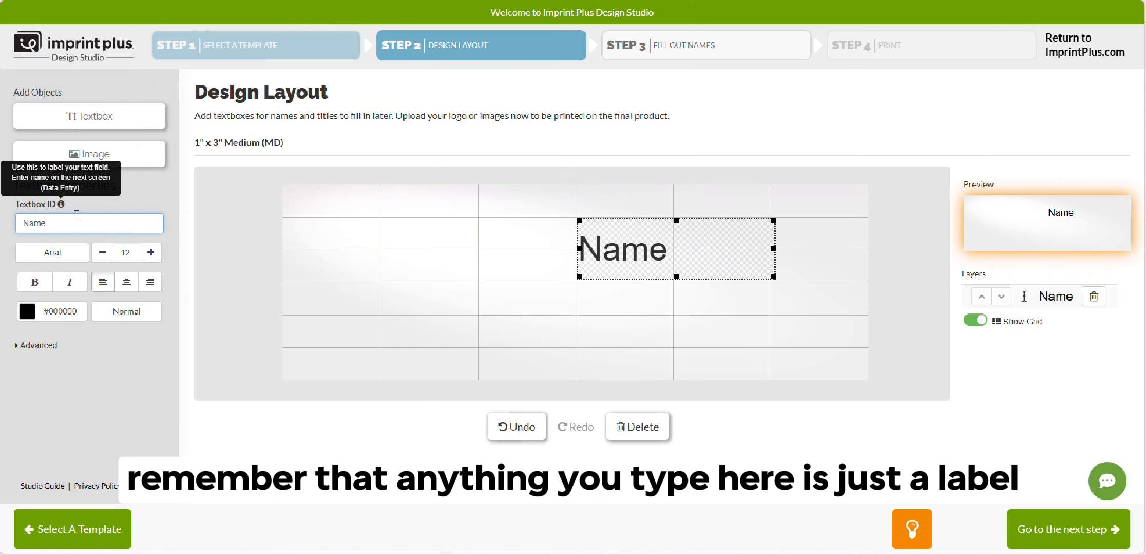
- Set the Name textbox's font to Calibri Bold at size 20 and nudge the box slightly down
{"action": "left_click", "coordinate": [53, 252]}
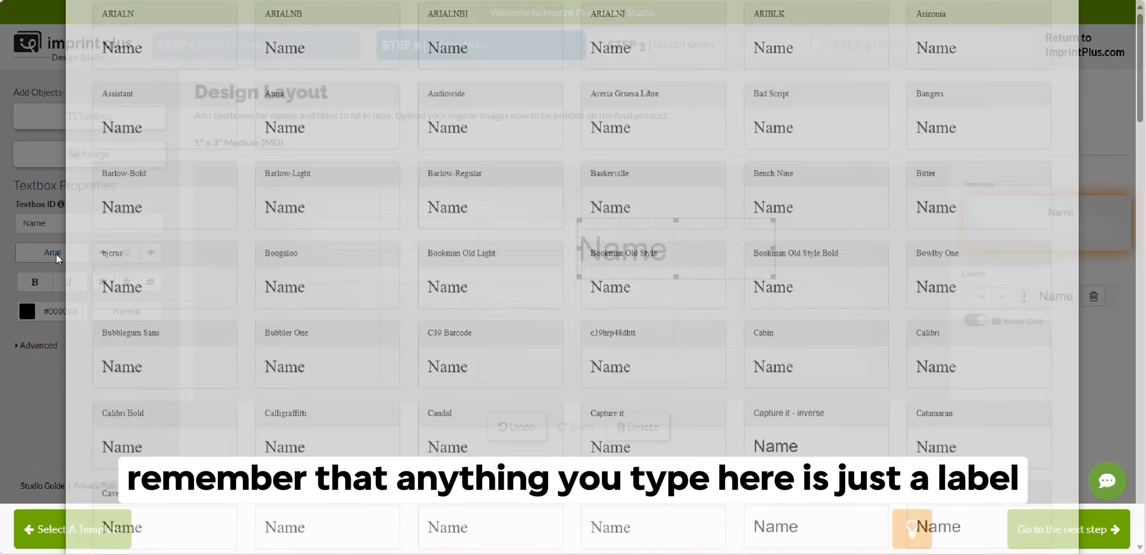
{"action": "scroll", "coordinate": [937, 190], "scroll_direction": "down", "scroll_amount": 2}
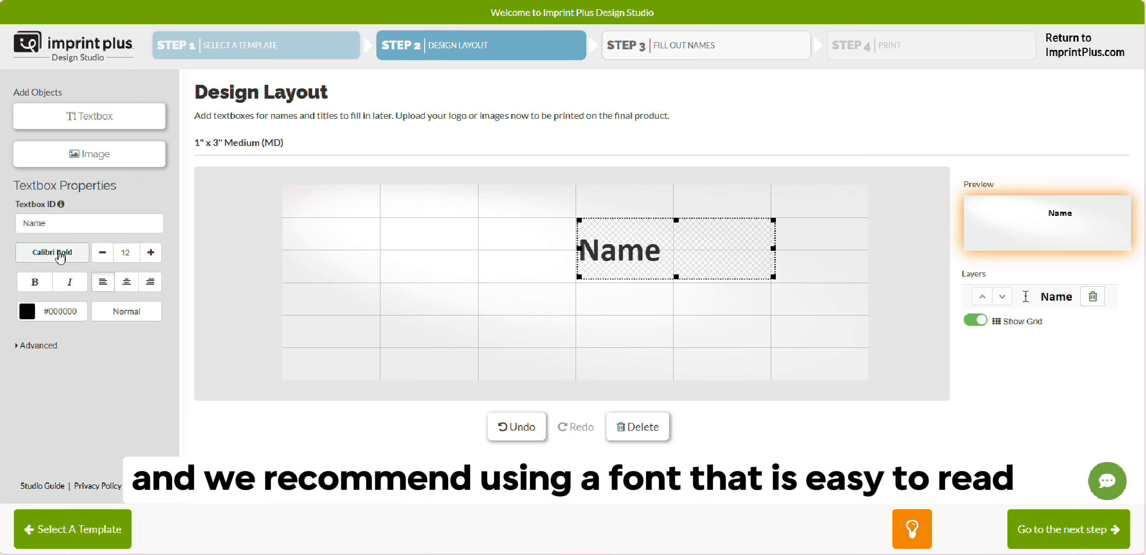
{"action": "left_click", "coordinate": [150, 252]}
{"action": "left_click", "coordinate": [150, 252]}
{"action": "left_click", "coordinate": [150, 252]}
{"action": "left_click", "coordinate": [148, 258]}
{"action": "left_click", "coordinate": [148, 258]}
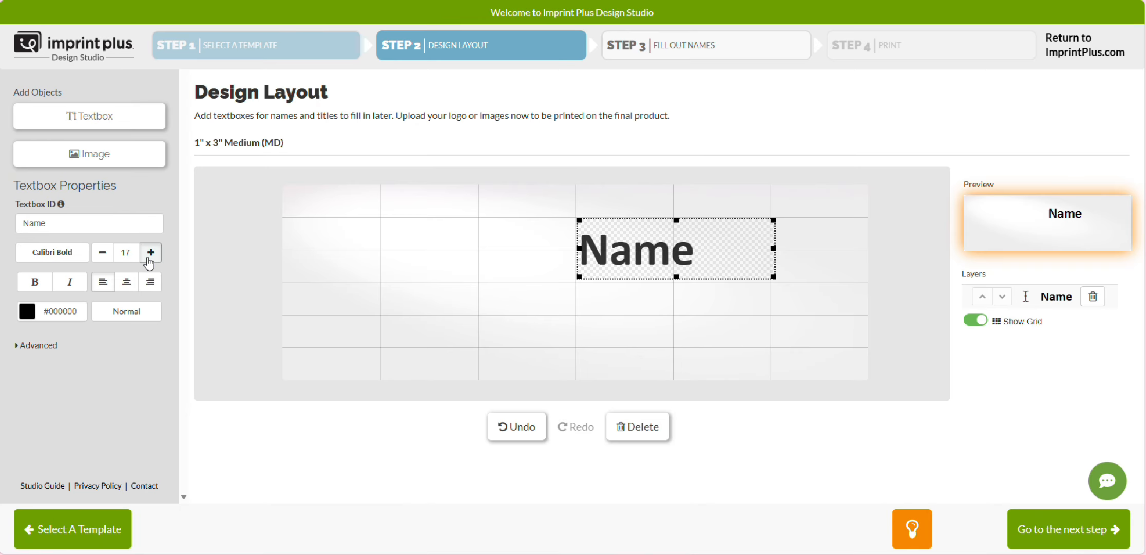
{"action": "left_click", "coordinate": [148, 258]}
{"action": "left_click", "coordinate": [148, 259]}
{"action": "left_click", "coordinate": [149, 258]}
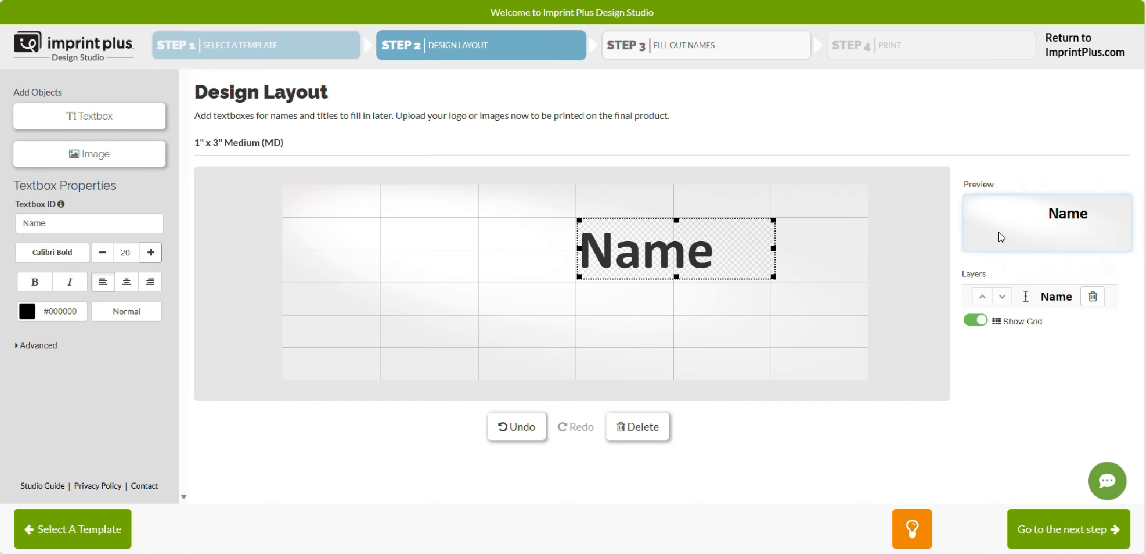
{"action": "mouse_move", "coordinate": [667, 259]}
{"action": "left_mouse_down"}
{"action": "mouse_move", "coordinate": [669, 247]}
{"action": "mouse_move", "coordinate": [665, 262]}
{"action": "left_mouse_up"}
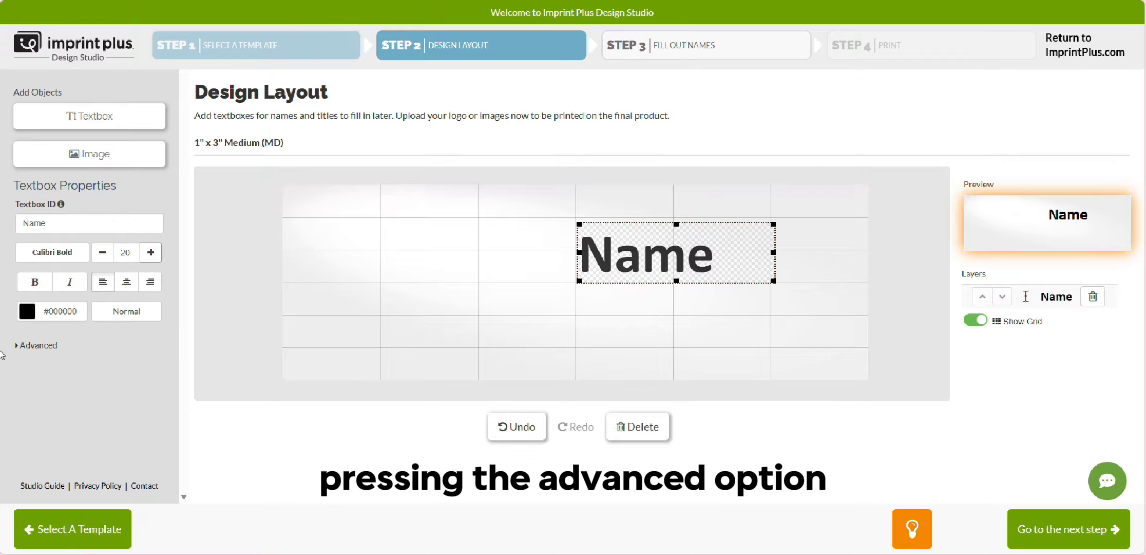
- Show the Name textbox's advanced options and look at the letter spacing and rotation controls
{"action": "left_click", "coordinate": [21, 345]}
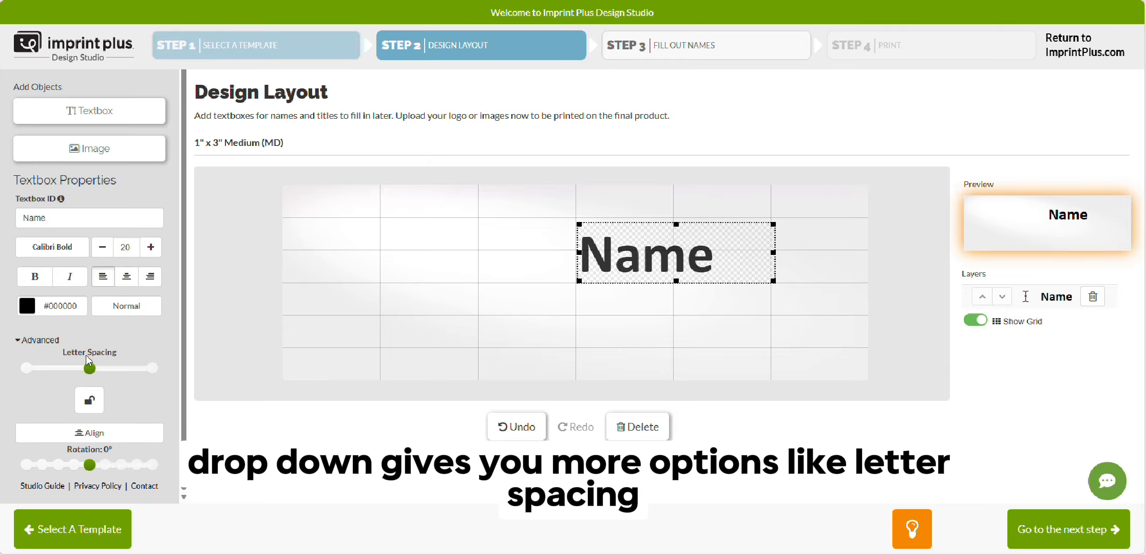
{"action": "mouse_move", "coordinate": [89, 369]}
{"action": "left_mouse_down"}
{"action": "mouse_move", "coordinate": [138, 381]}
{"action": "mouse_move", "coordinate": [27, 380]}
{"action": "mouse_move", "coordinate": [90, 381]}
{"action": "left_mouse_up"}
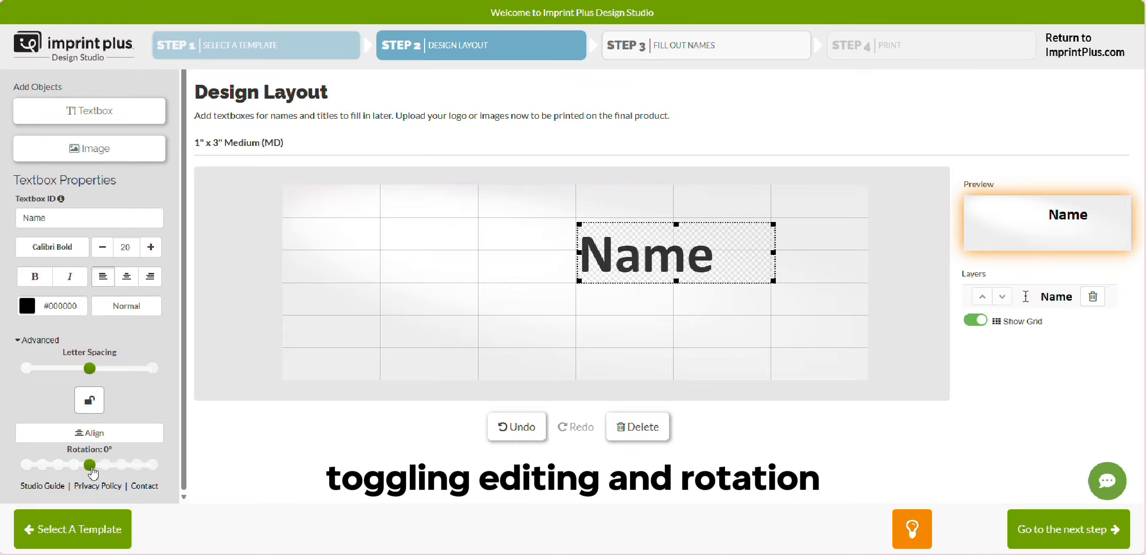
{"action": "mouse_move", "coordinate": [90, 465]}
{"action": "left_mouse_down"}
{"action": "mouse_move", "coordinate": [113, 468]}
{"action": "mouse_move", "coordinate": [90, 465]}
{"action": "left_mouse_up"}
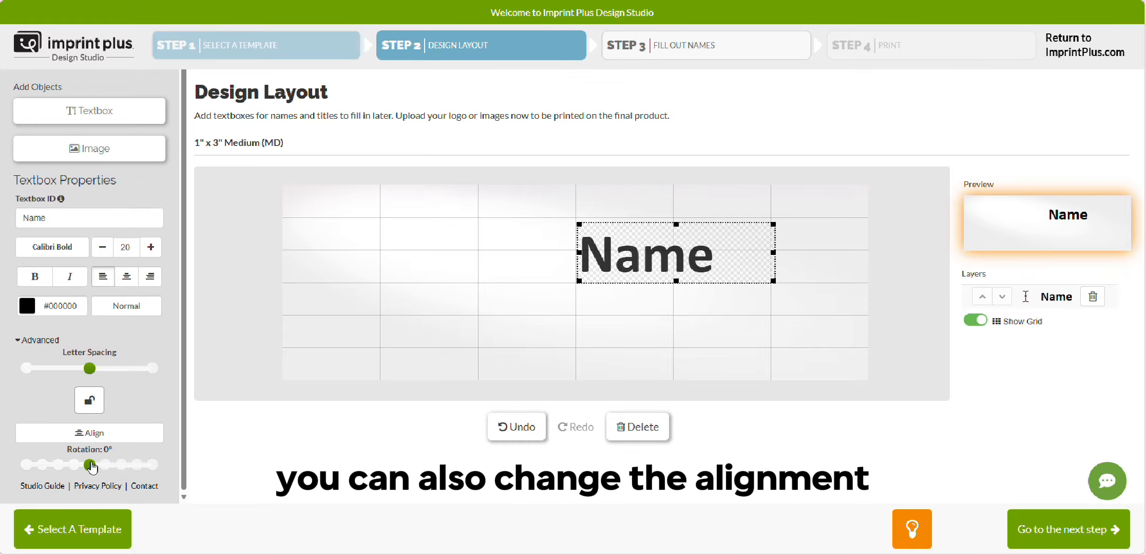
- Try centre and right alignment on the Name text and return it to left alignment
{"action": "left_click", "coordinate": [128, 278]}
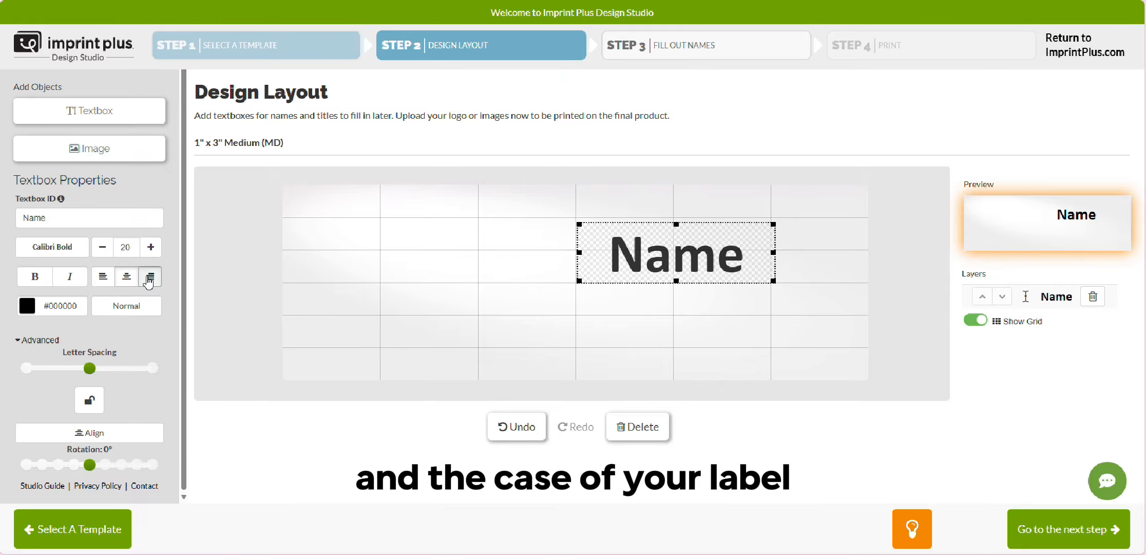
{"action": "left_click", "coordinate": [149, 276]}
{"action": "left_click", "coordinate": [102, 277]}
- Add a second textbox, place it directly below the Name textbox, and label it Title
{"action": "left_click", "coordinate": [90, 110]}
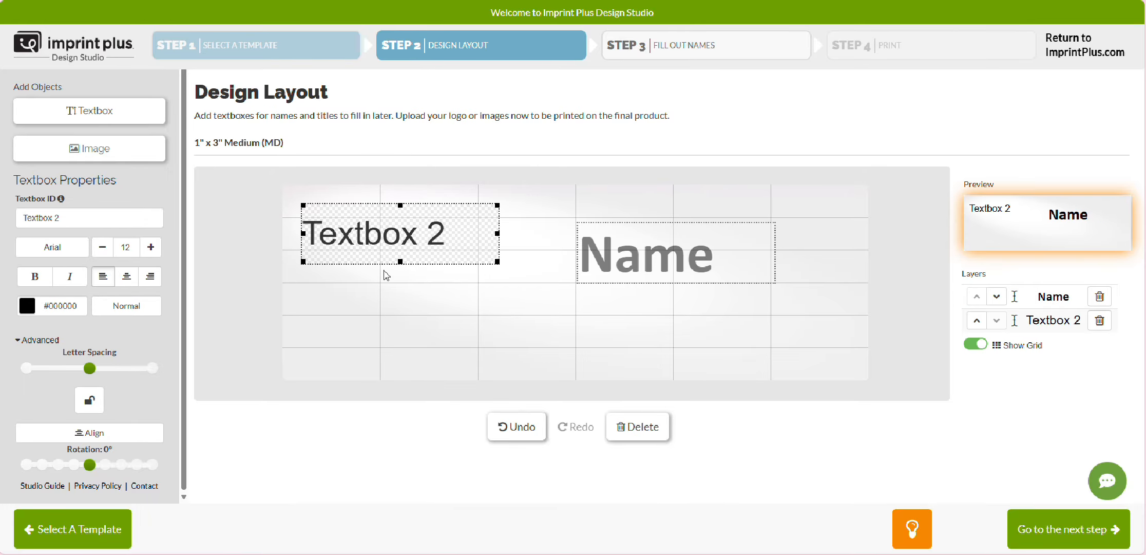
{"action": "left_click_drag", "start_coordinate": [367, 221], "coordinate": [643, 303]}
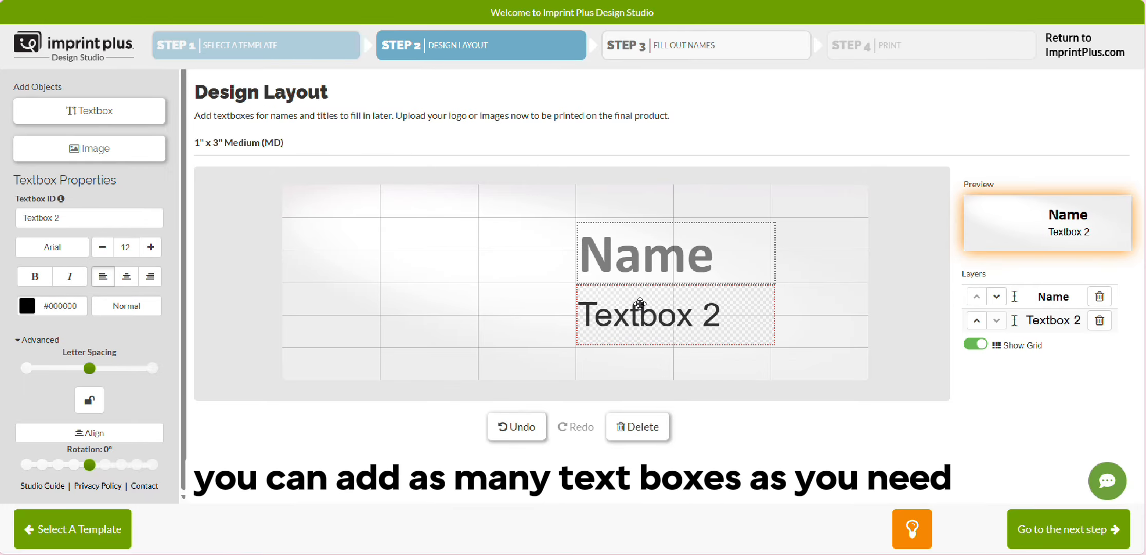
{"action": "left_click_drag", "start_coordinate": [72, 219], "coordinate": [2, 230]}
{"action": "type", "text": "Title"}
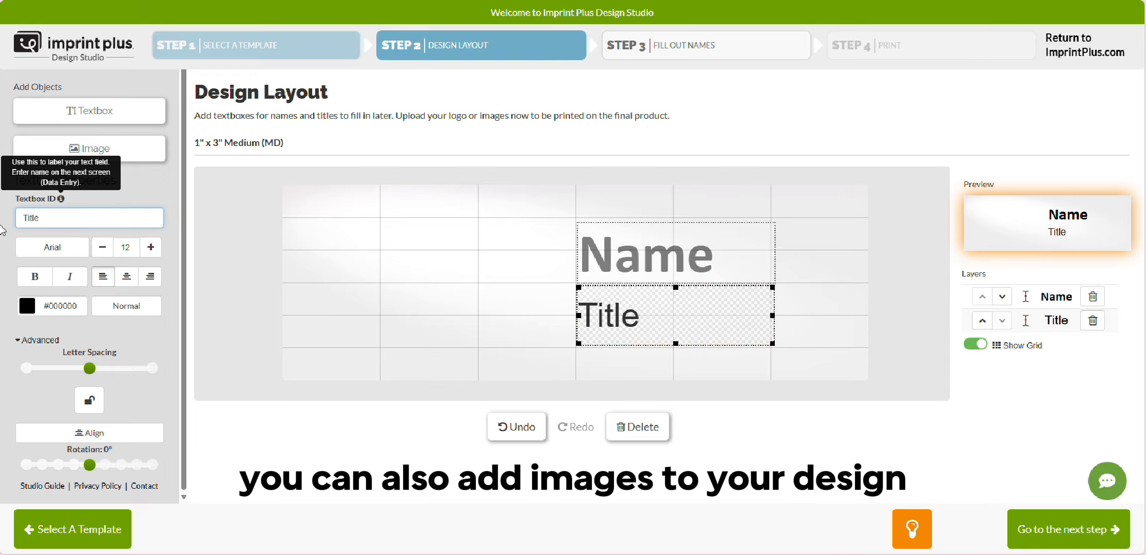
- Change the Title textbox's font to Calibri and deselect the textbox
{"action": "left_click", "coordinate": [52, 247]}
{"action": "left_click", "coordinate": [1067, 358]}
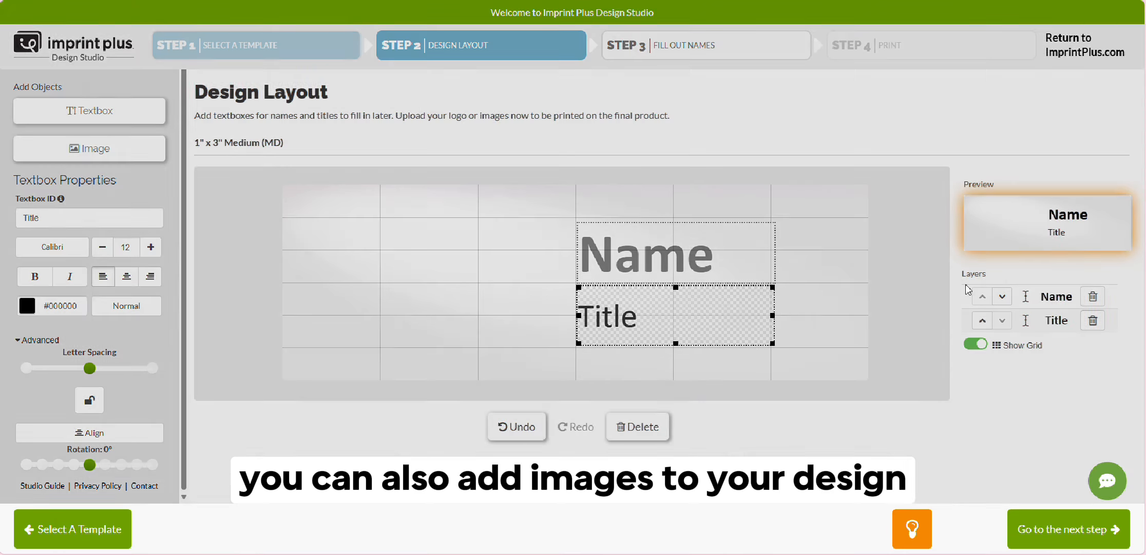
{"action": "left_click", "coordinate": [701, 374]}
- Add the Simple-Emblem image from the Downloads folder and enlarge it to fill the badge's full height at the left edge
{"action": "left_click", "coordinate": [89, 153]}
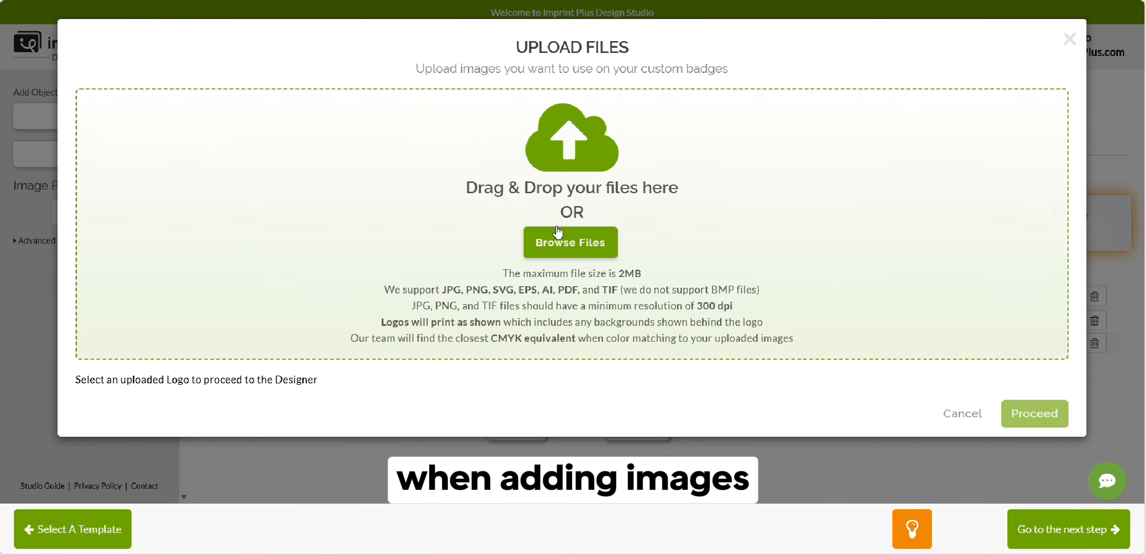
{"action": "left_click", "coordinate": [564, 240]}
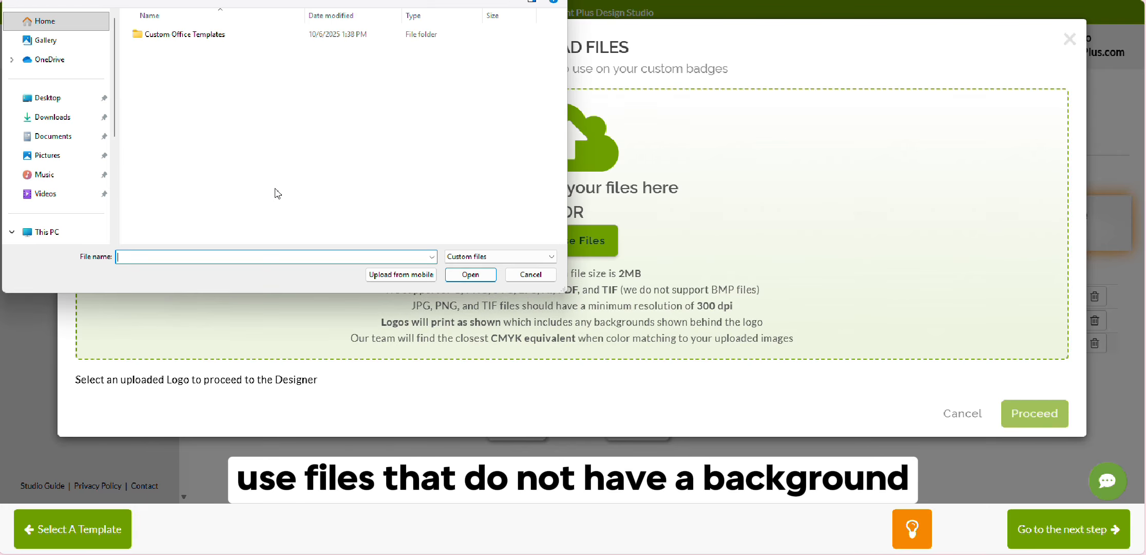
{"action": "left_click", "coordinate": [53, 116]}
{"action": "double_click", "coordinate": [163, 54]}
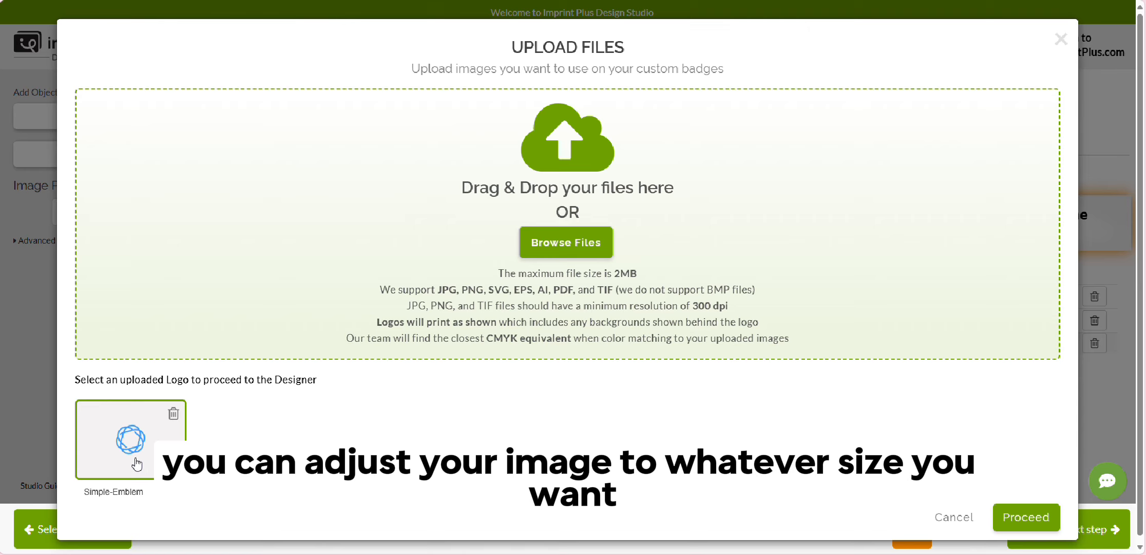
{"action": "left_click", "coordinate": [1040, 513]}
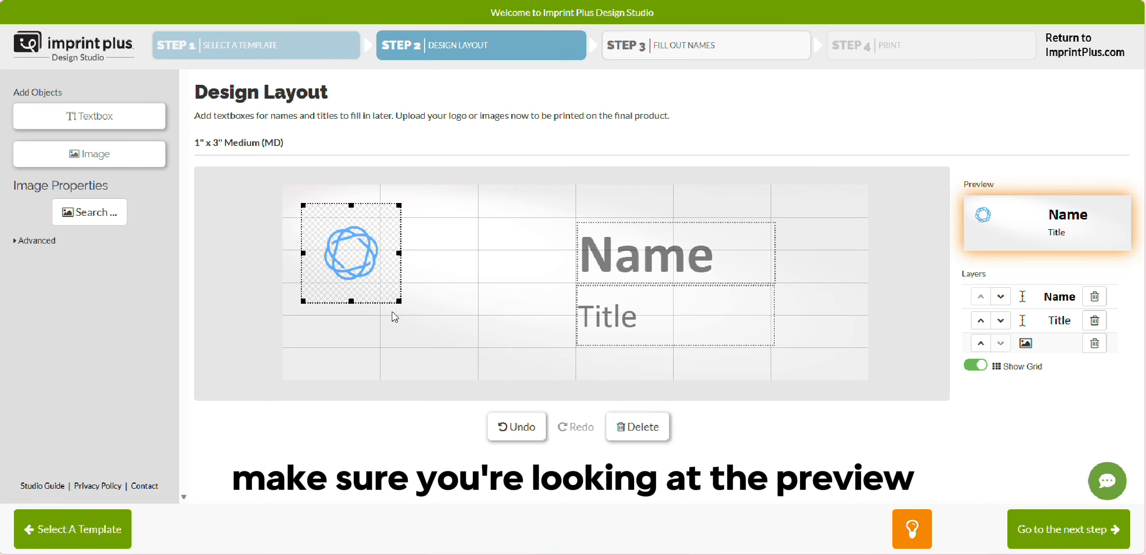
{"action": "left_click_drag", "start_coordinate": [396, 300], "coordinate": [512, 382]}
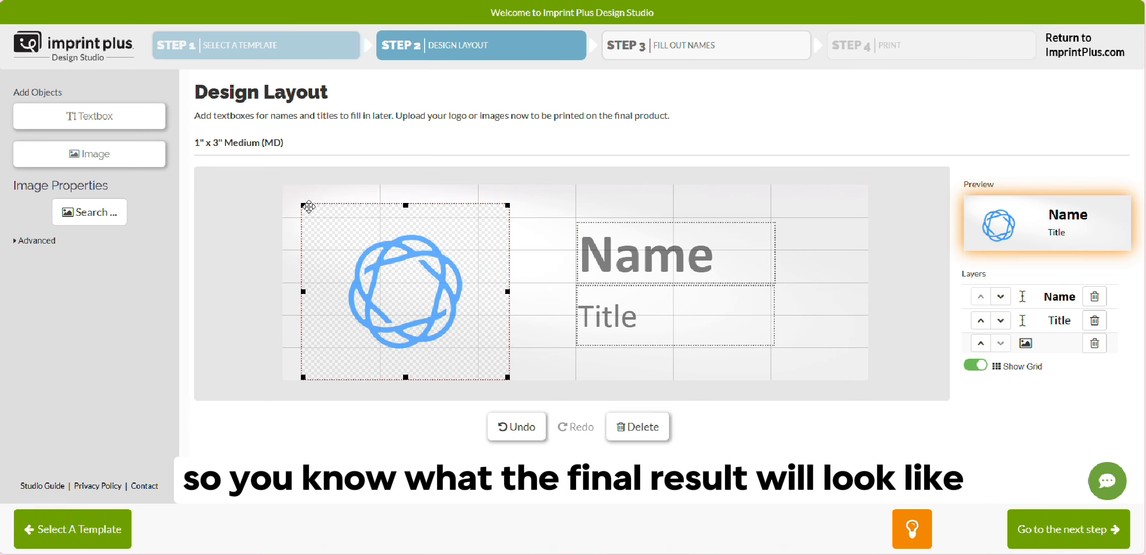
{"action": "left_click_drag", "start_coordinate": [303, 205], "coordinate": [283, 185]}
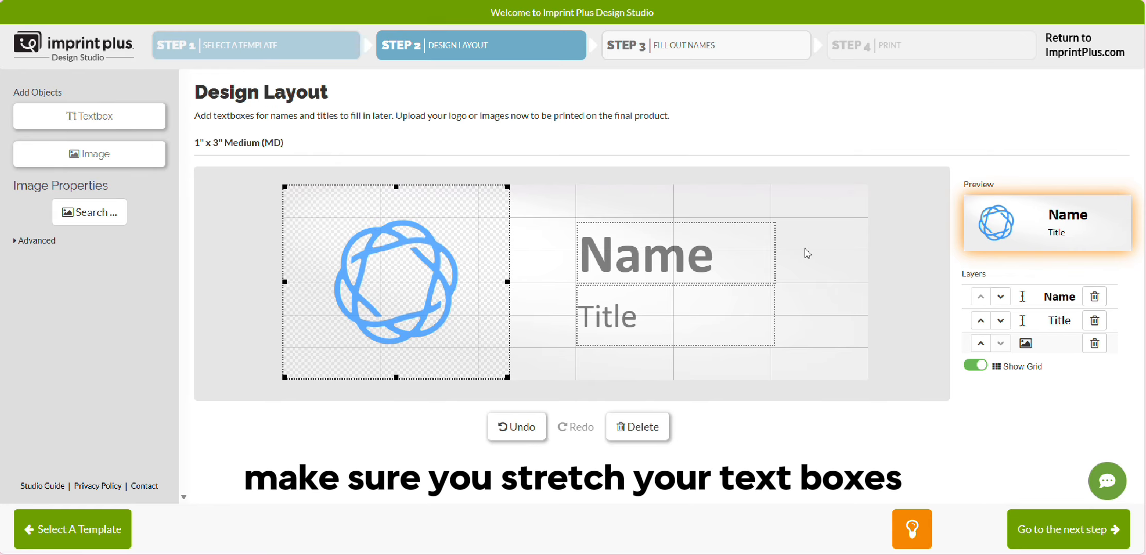
- Move the Name and Title textboxes left, close to the emblem, keeping their left edges aligned
{"action": "left_click", "coordinate": [626, 261]}
{"action": "left_click_drag", "start_coordinate": [626, 260], "coordinate": [561, 254]}
{"action": "left_click_drag", "start_coordinate": [629, 308], "coordinate": [586, 309]}
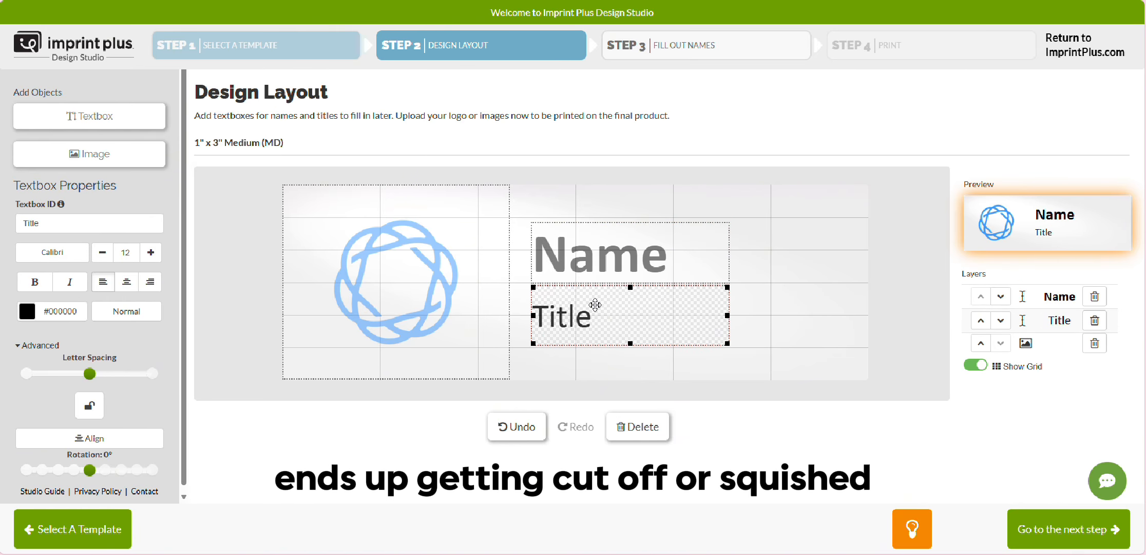
- Stretch the Name and Title textboxes to nearly the badge's right edge and deselect them
{"action": "left_click", "coordinate": [711, 262]}
{"action": "left_click_drag", "start_coordinate": [729, 253], "coordinate": [865, 263]}
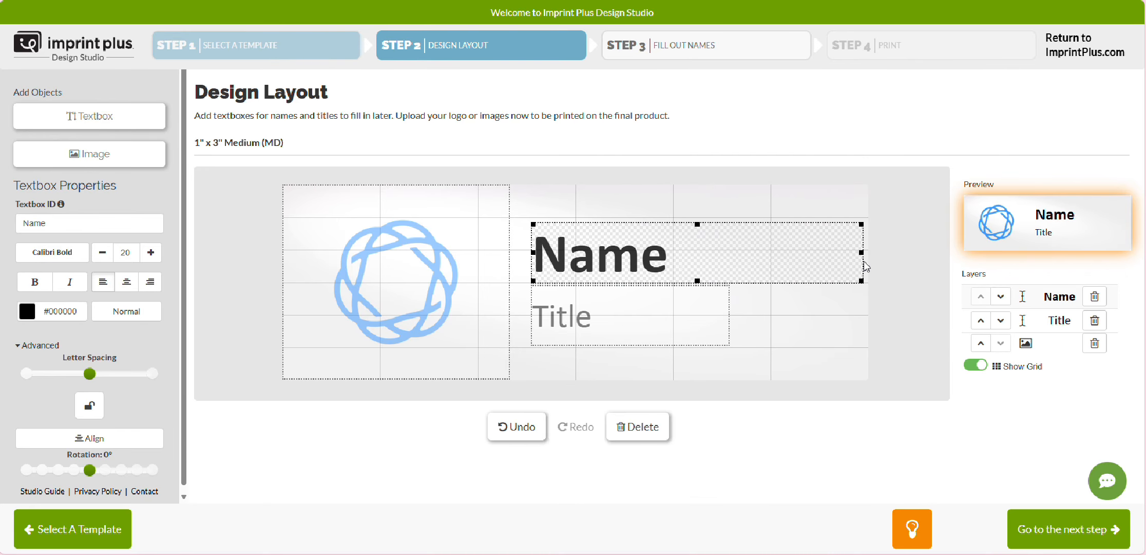
{"action": "left_click", "coordinate": [724, 317]}
{"action": "left_click_drag", "start_coordinate": [727, 314], "coordinate": [861, 315]}
{"action": "left_click", "coordinate": [839, 378]}
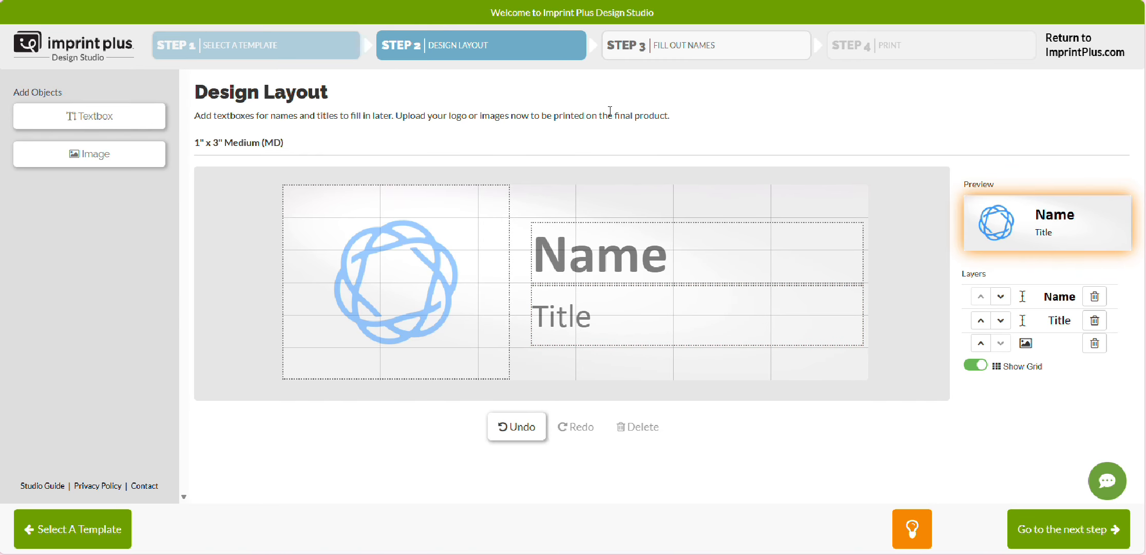
- Move the Name layer to the bottom of the layer order and bring it back to the top
{"action": "left_click", "coordinate": [1001, 299]}
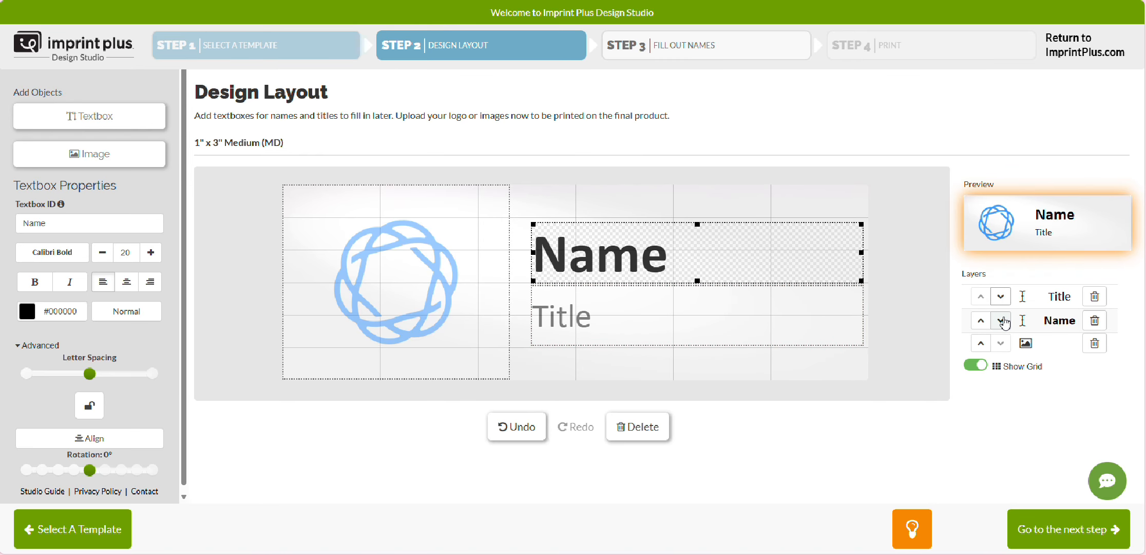
{"action": "left_click", "coordinate": [1001, 322]}
{"action": "left_click", "coordinate": [981, 348]}
{"action": "left_click", "coordinate": [981, 322]}
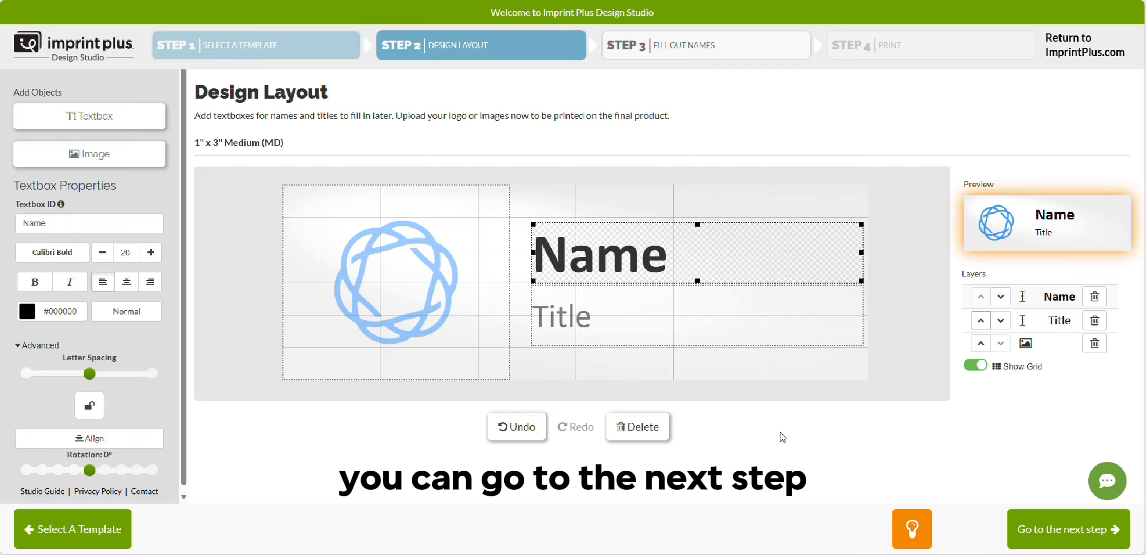
- Proceed to filling out names, enter a first name and the title Service Manager on the first badge, and add another blank badge
{"action": "left_click", "coordinate": [1046, 511]}
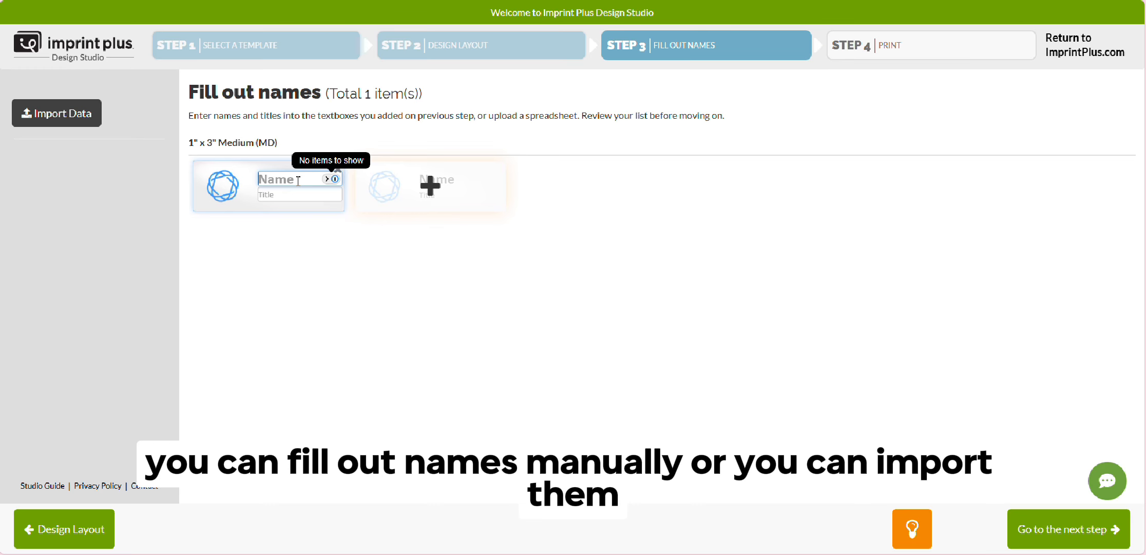
{"action": "type", "text": "Rachel"}
{"action": "left_click_drag", "start_coordinate": [229, 237], "coordinate": [233, 237]}
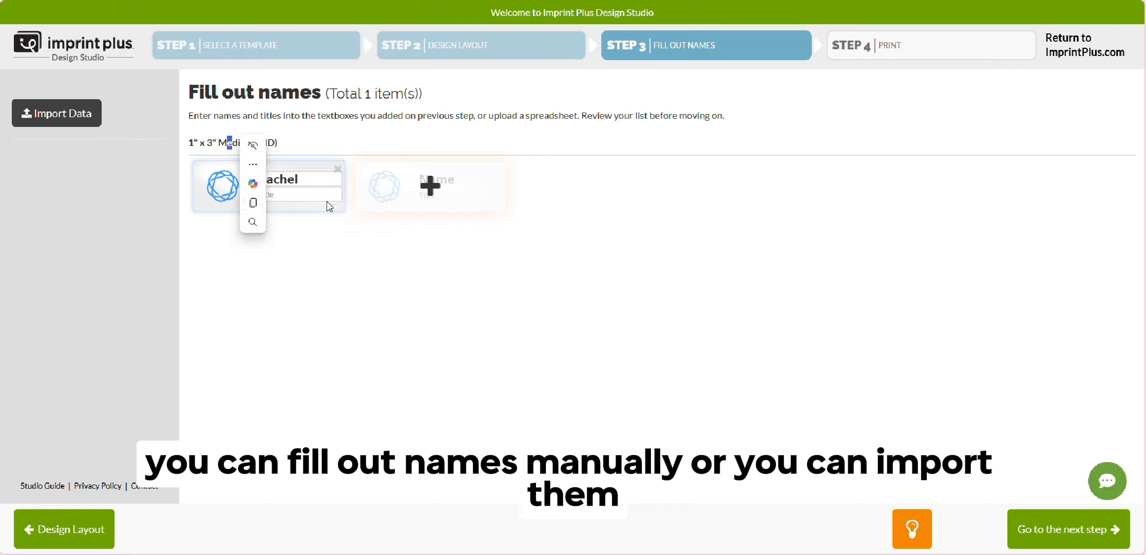
{"action": "left_click", "coordinate": [377, 242]}
{"action": "left_click", "coordinate": [298, 194]}
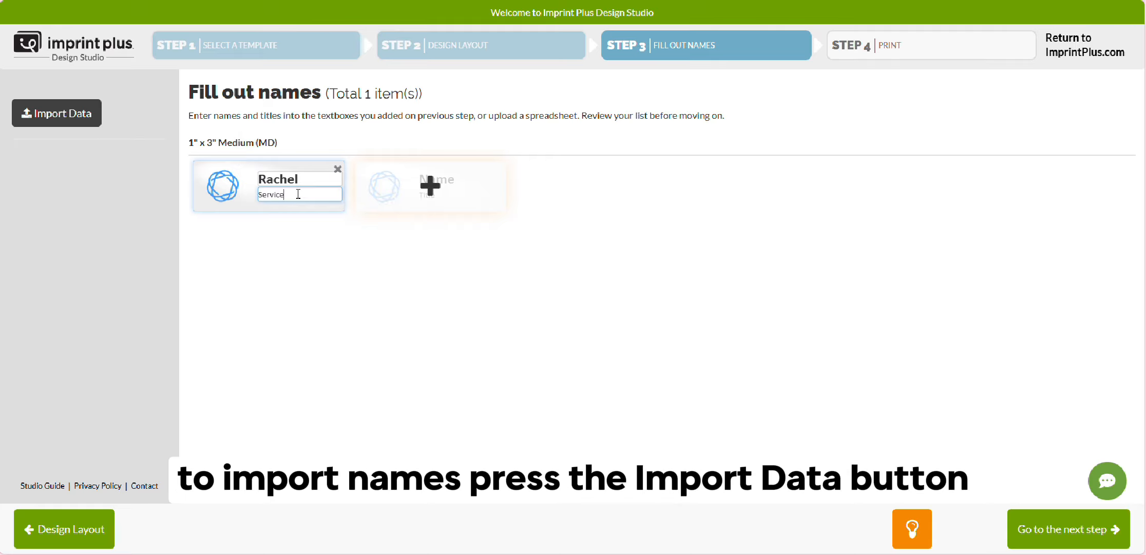
{"action": "type", "text": "Service Manager"}
{"action": "key", "text": "Return"}
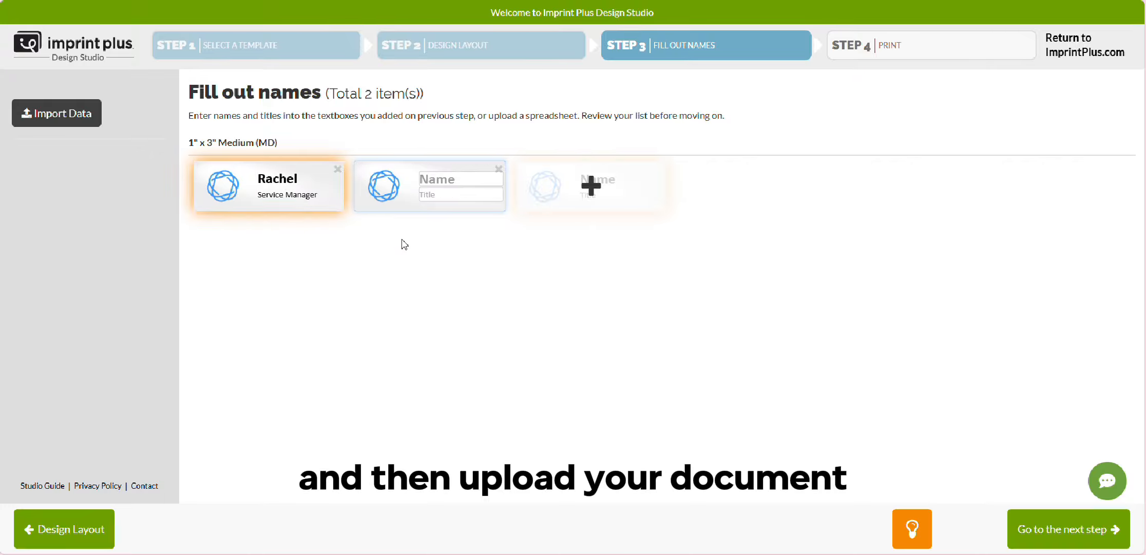
- Start a data import and upload the Book1.xlsx spreadsheet
{"action": "left_click", "coordinate": [61, 117]}
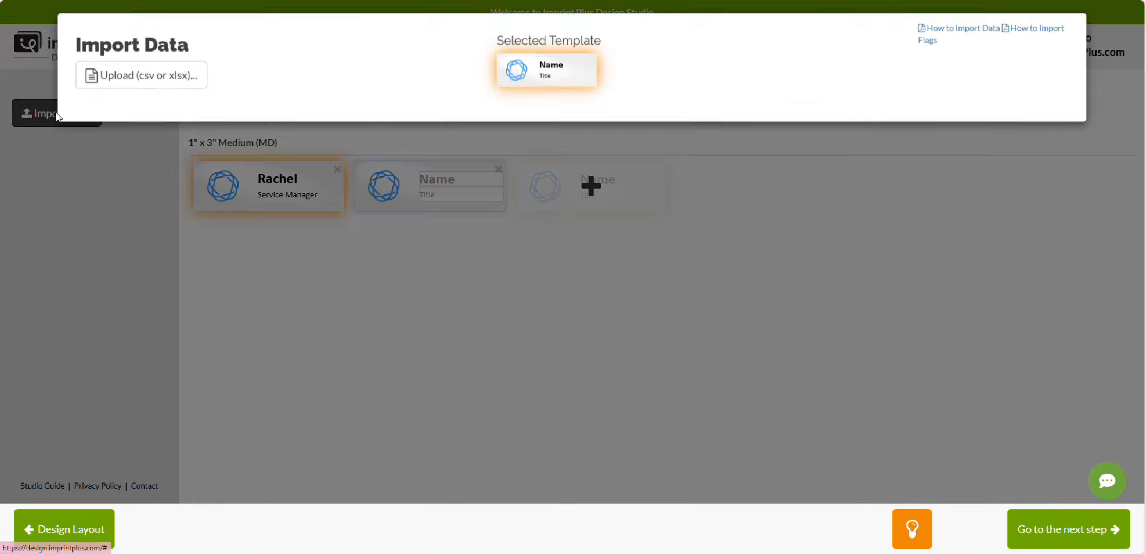
{"action": "left_click", "coordinate": [117, 82]}
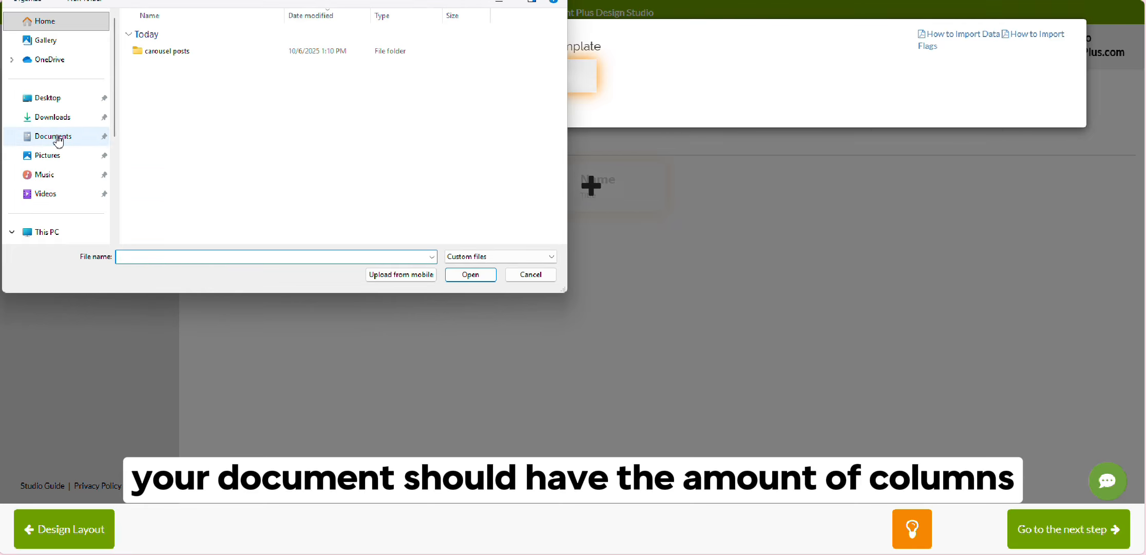
{"action": "double_click", "coordinate": [154, 51]}
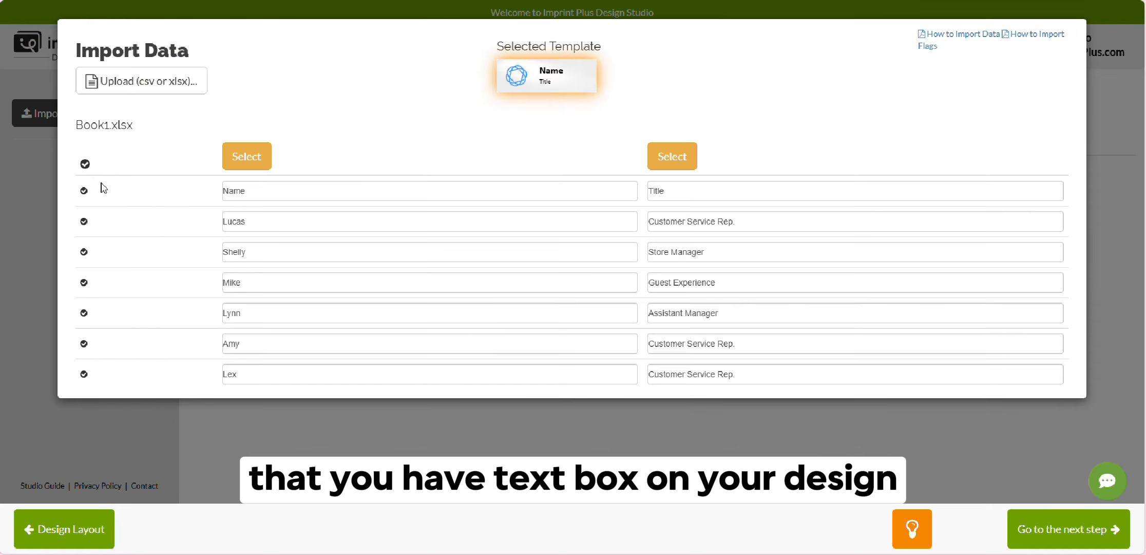
- Exclude the header row, map the first column to Name and the second to Title, and import the spreadsheet data
{"action": "left_click", "coordinate": [84, 191]}
{"action": "left_click", "coordinate": [245, 164]}
{"action": "left_click", "coordinate": [255, 181]}
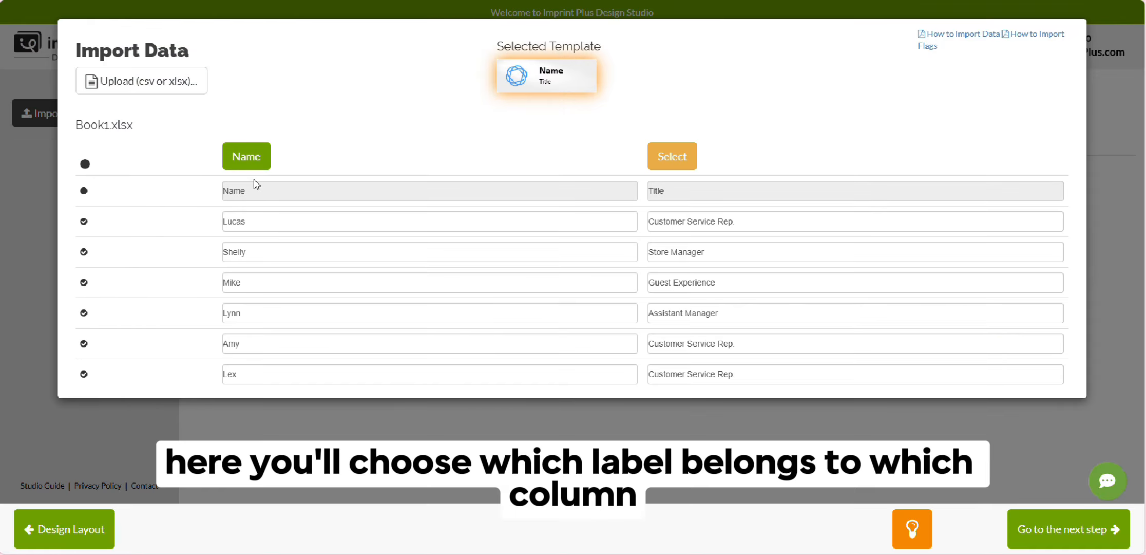
{"action": "left_click", "coordinate": [676, 162]}
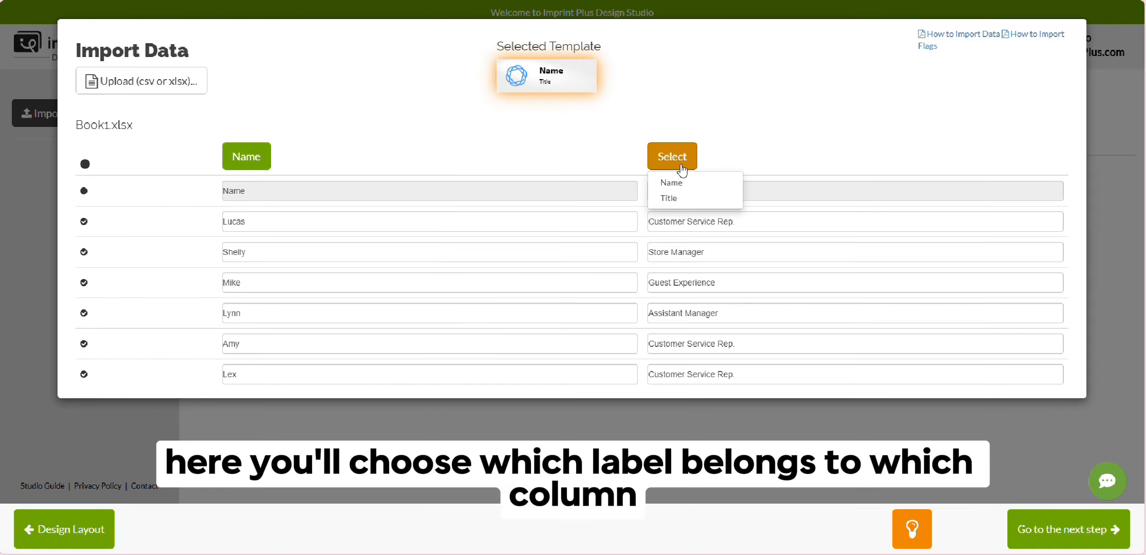
{"action": "left_click", "coordinate": [669, 198]}
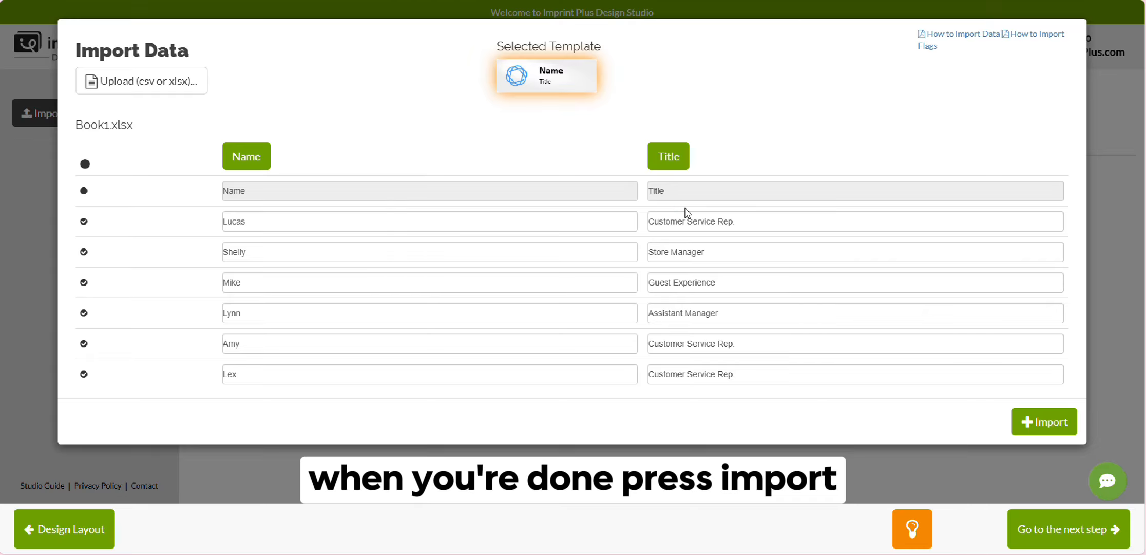
{"action": "left_click", "coordinate": [1040, 423]}
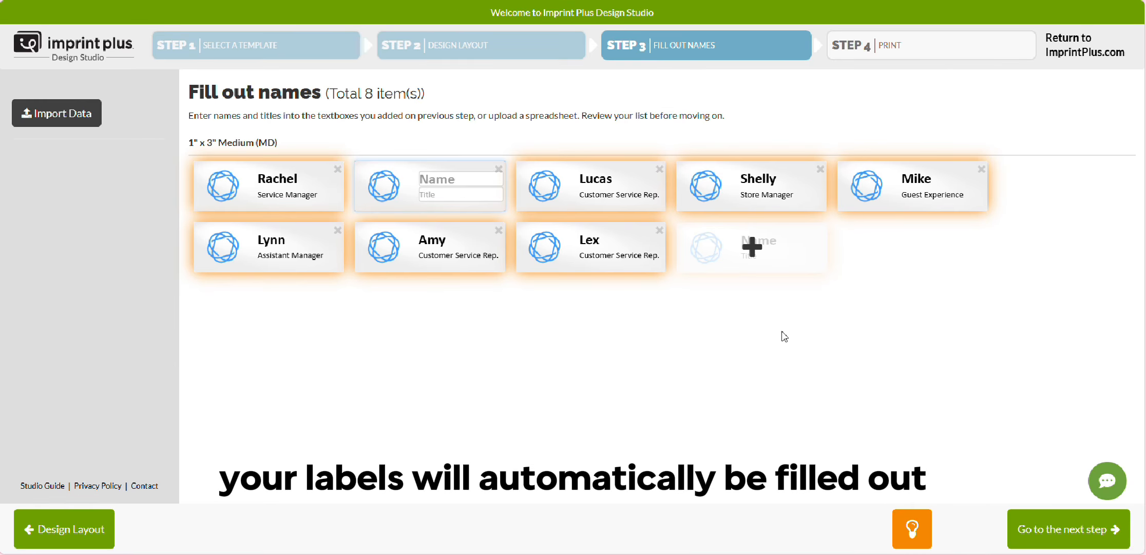
- Delete the blank second badge from the filled-out list and proceed to the print step
{"action": "left_click", "coordinate": [277, 252]}
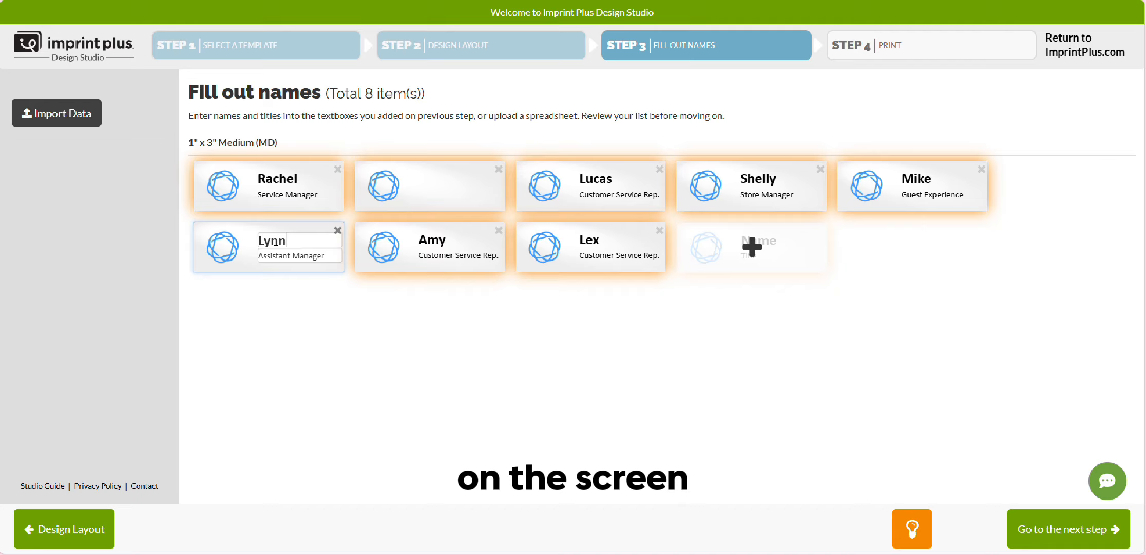
{"action": "left_click", "coordinate": [448, 247]}
{"action": "left_click", "coordinate": [591, 241]}
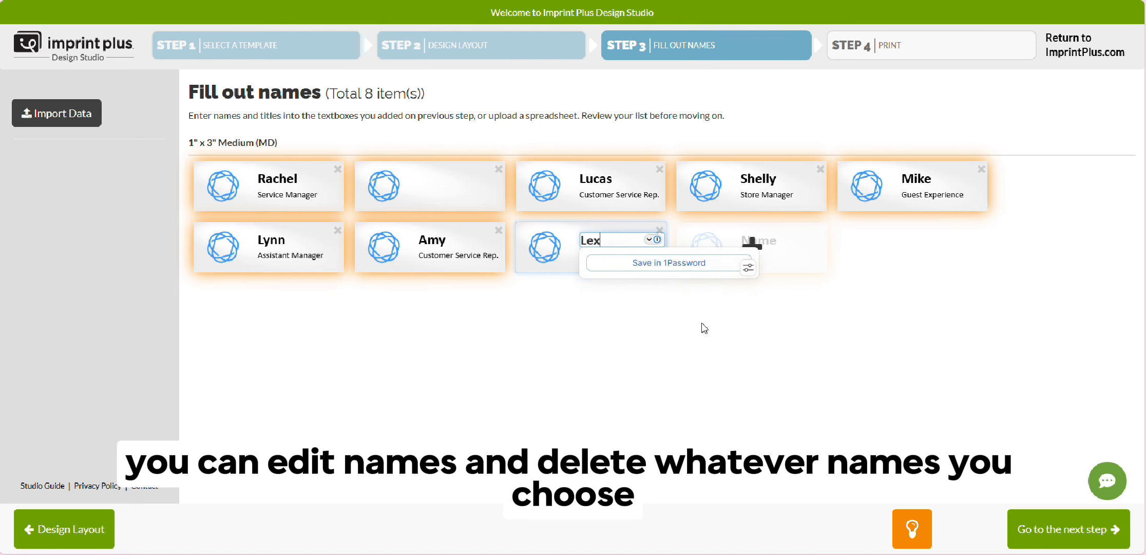
{"action": "left_click", "coordinate": [499, 169]}
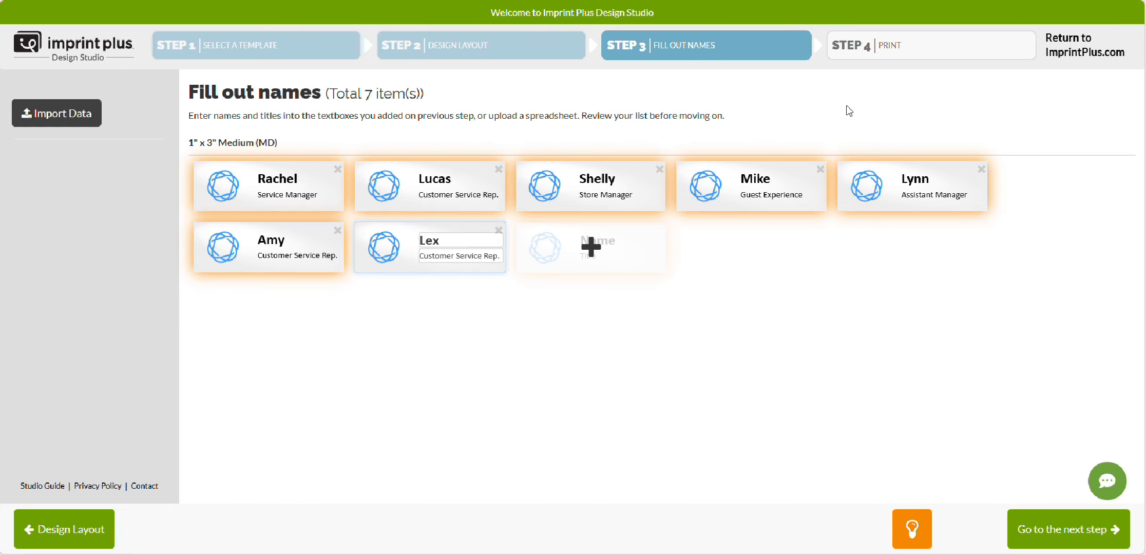
{"action": "left_click", "coordinate": [1050, 530]}
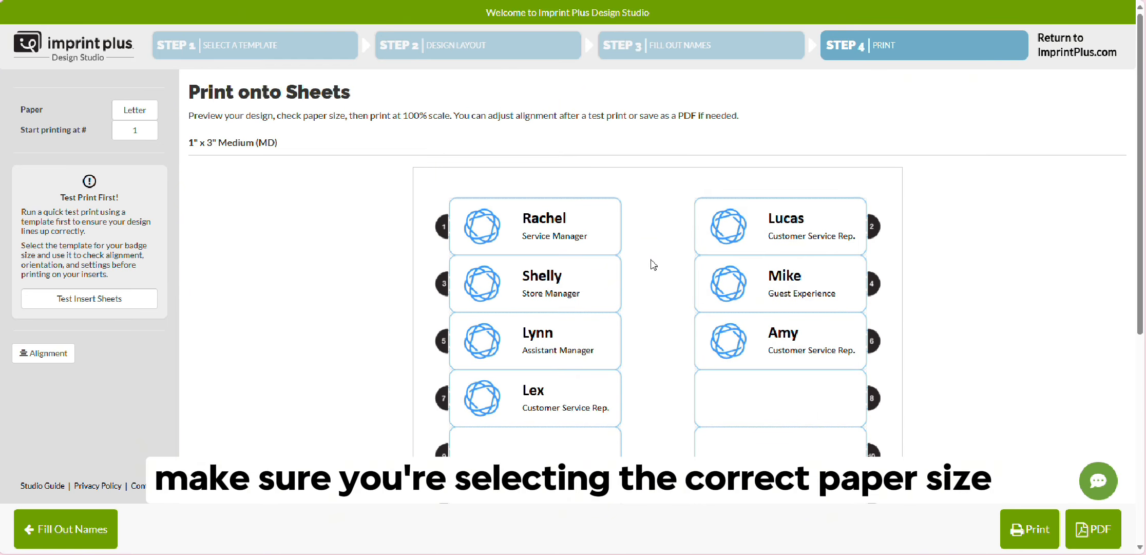
- Review the available paper sizes and the starting label positions for the sheet, keeping Letter and 1
{"action": "left_click", "coordinate": [129, 110]}
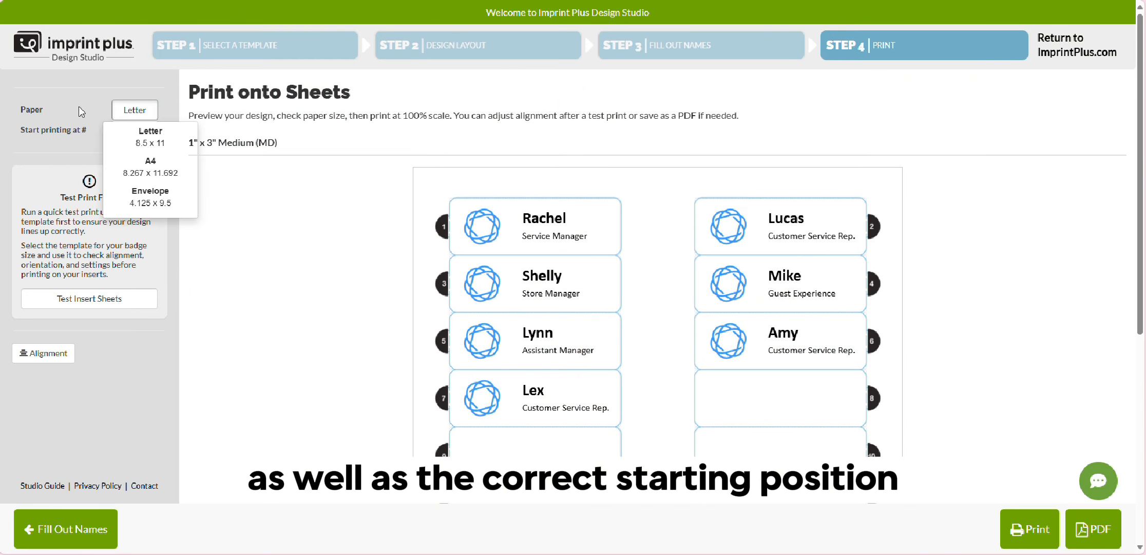
{"action": "left_click", "coordinate": [112, 129]}
{"action": "left_click", "coordinate": [114, 130]}
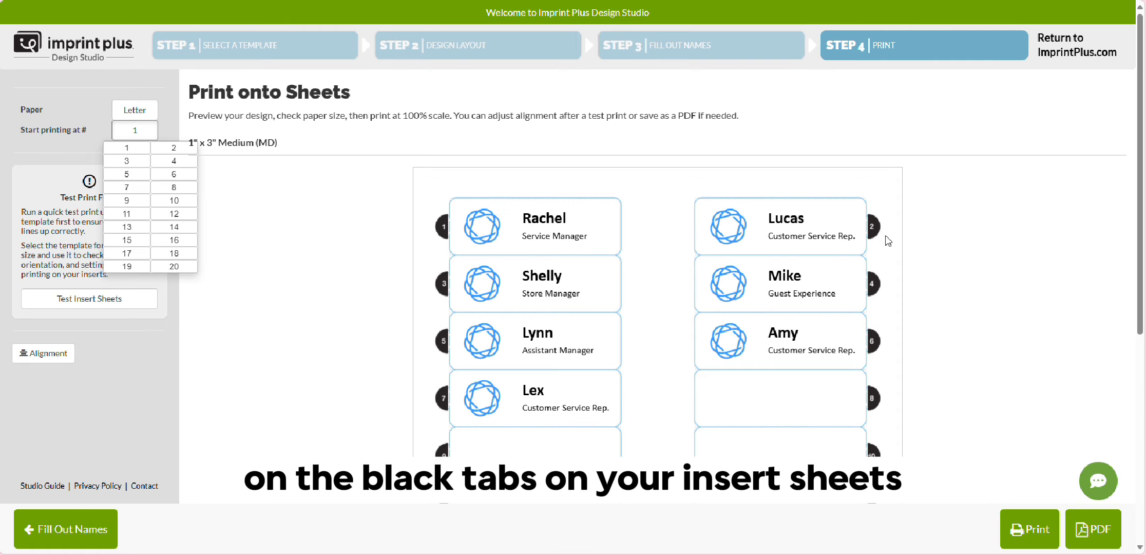
{"action": "left_click", "coordinate": [50, 165]}
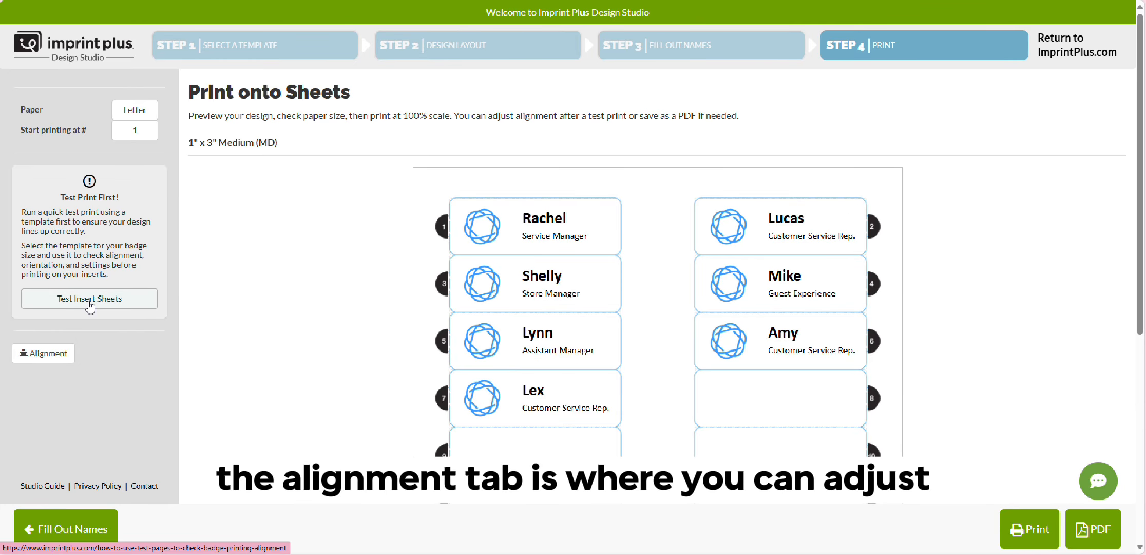
- Open the alignment adjustment, try a vertical offset of 0.01 inch, and set it back to 0.0
{"action": "left_click", "coordinate": [72, 354]}
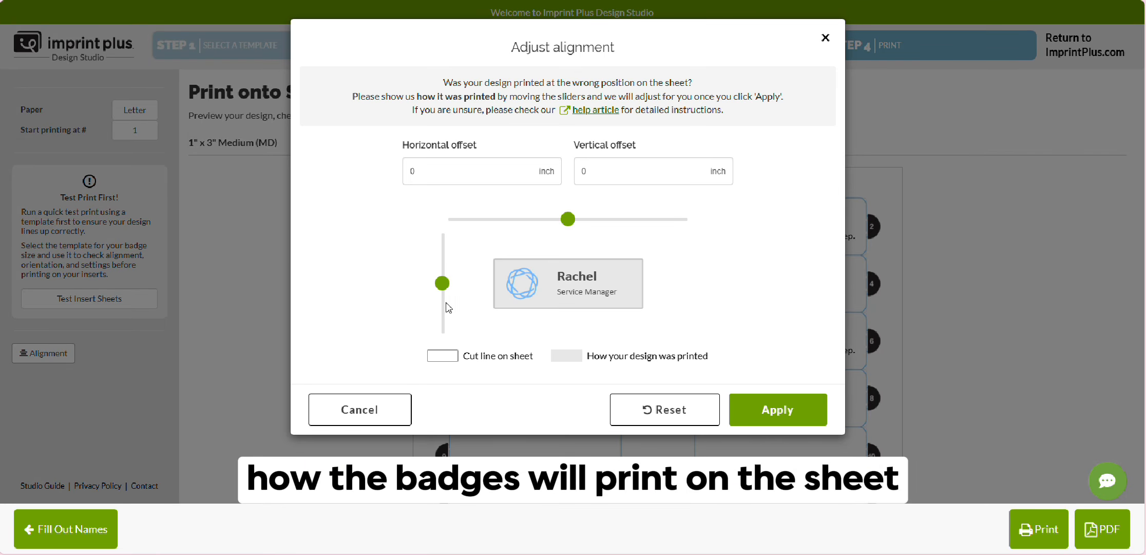
{"action": "mouse_move", "coordinate": [446, 289]}
{"action": "left_mouse_down"}
{"action": "mouse_move", "coordinate": [446, 257]}
{"action": "mouse_move", "coordinate": [446, 289]}
{"action": "left_mouse_up"}
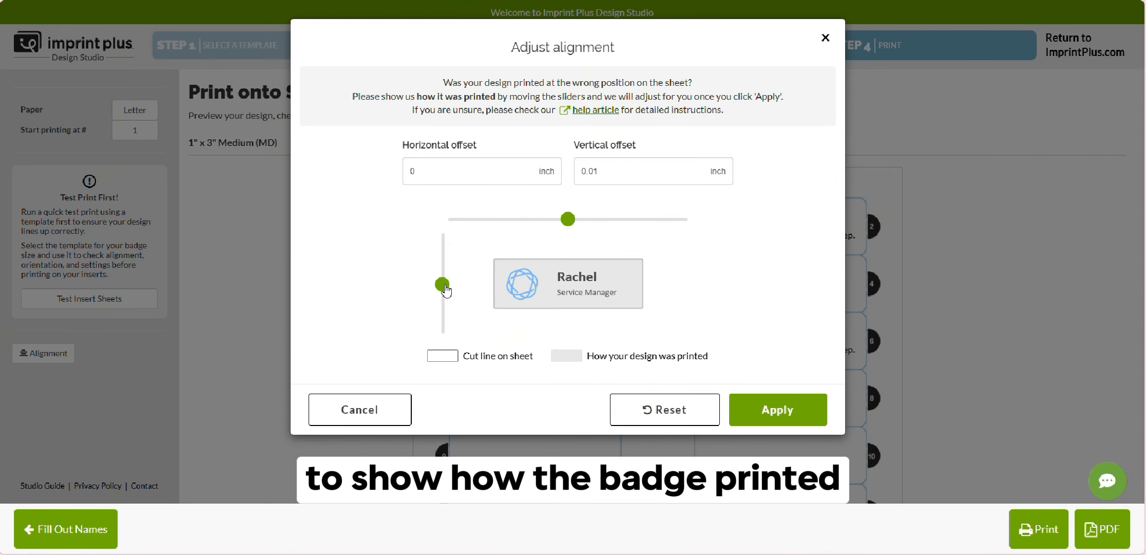
{"action": "left_click", "coordinate": [610, 177]}
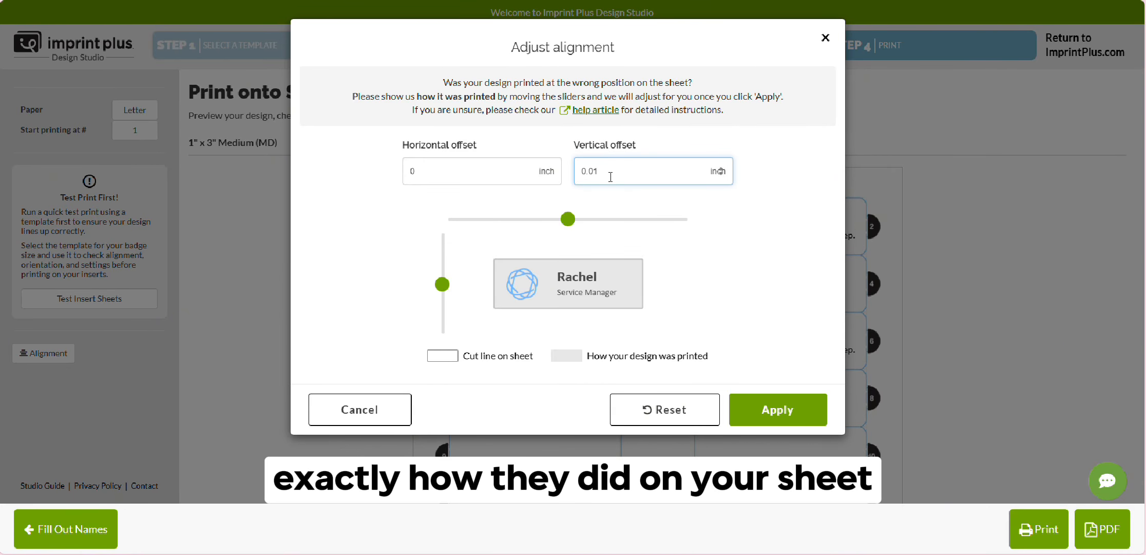
{"action": "key", "text": "BackSpace"}
{"action": "left_click", "coordinate": [739, 307]}
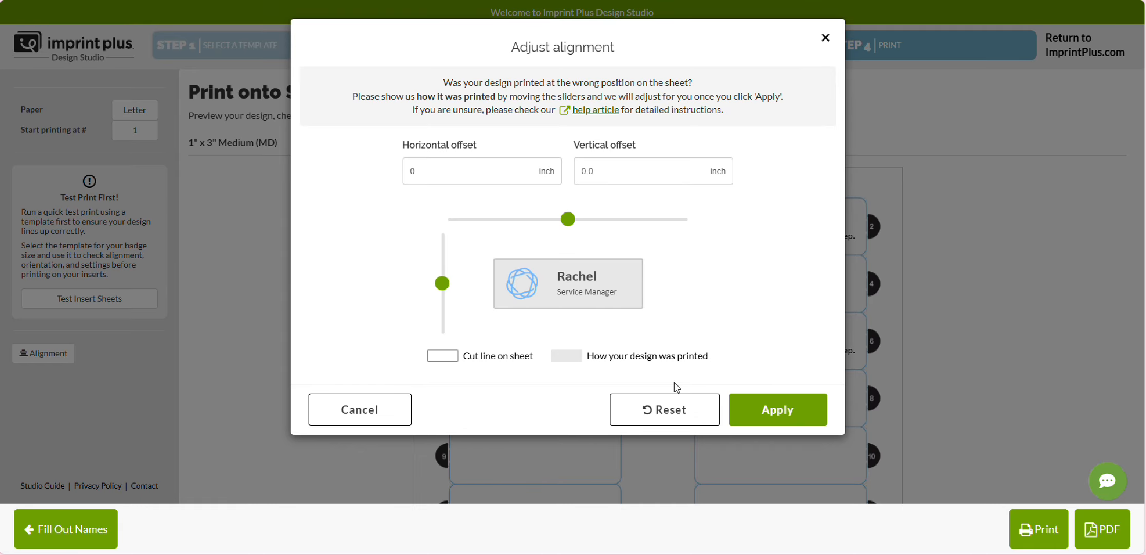
- Apply a vertical offset of -0.22 inch to the print alignment, and reset the alignment offsets
{"action": "left_click_drag", "start_coordinate": [711, 362], "coordinate": [463, 357]}
{"action": "left_click", "coordinate": [485, 313]}
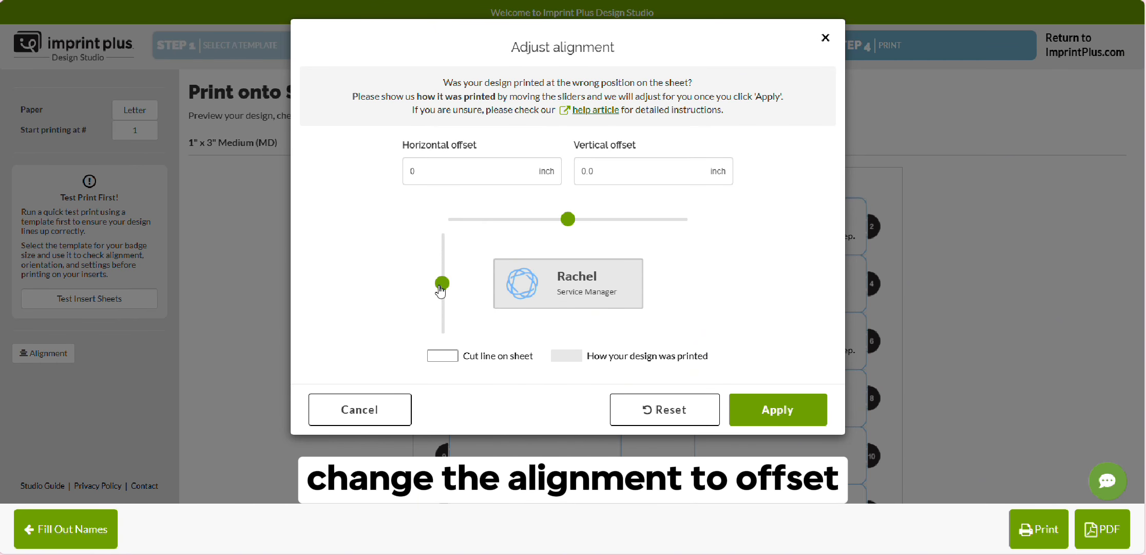
{"action": "left_click_drag", "start_coordinate": [441, 289], "coordinate": [448, 271]}
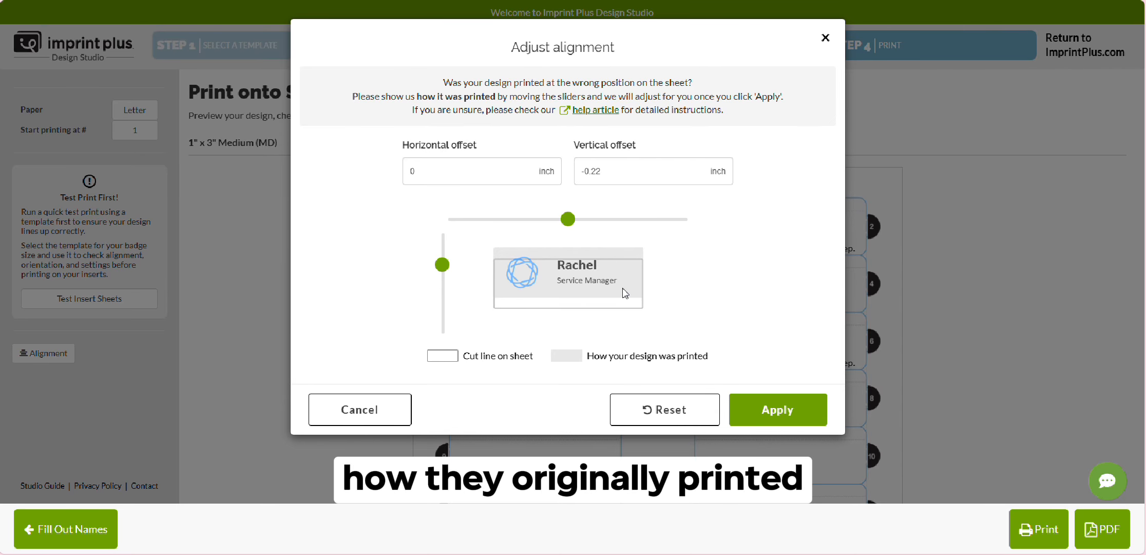
{"action": "left_click", "coordinate": [765, 416]}
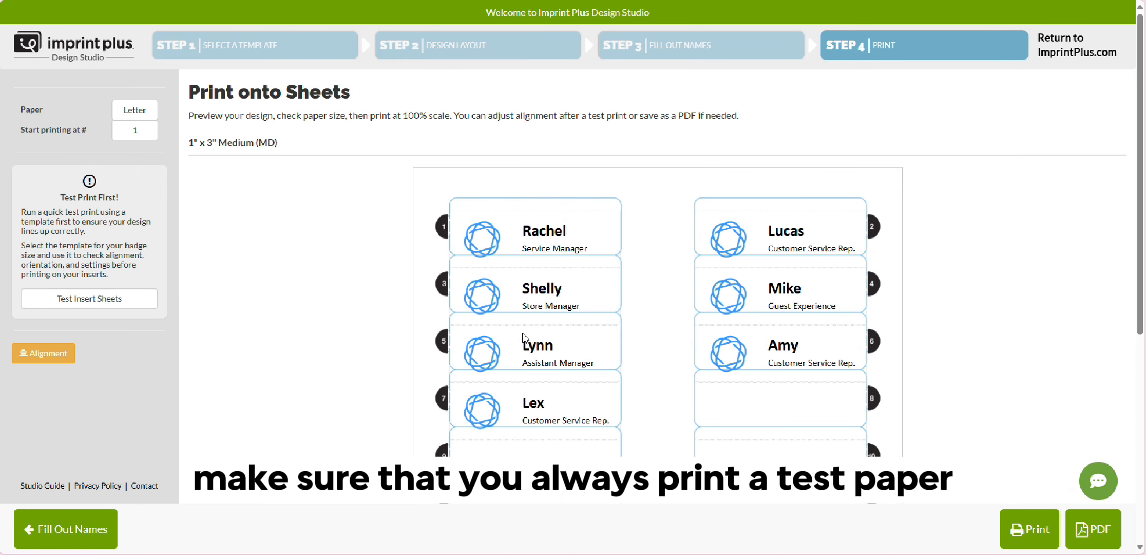
{"action": "left_click", "coordinate": [24, 343]}
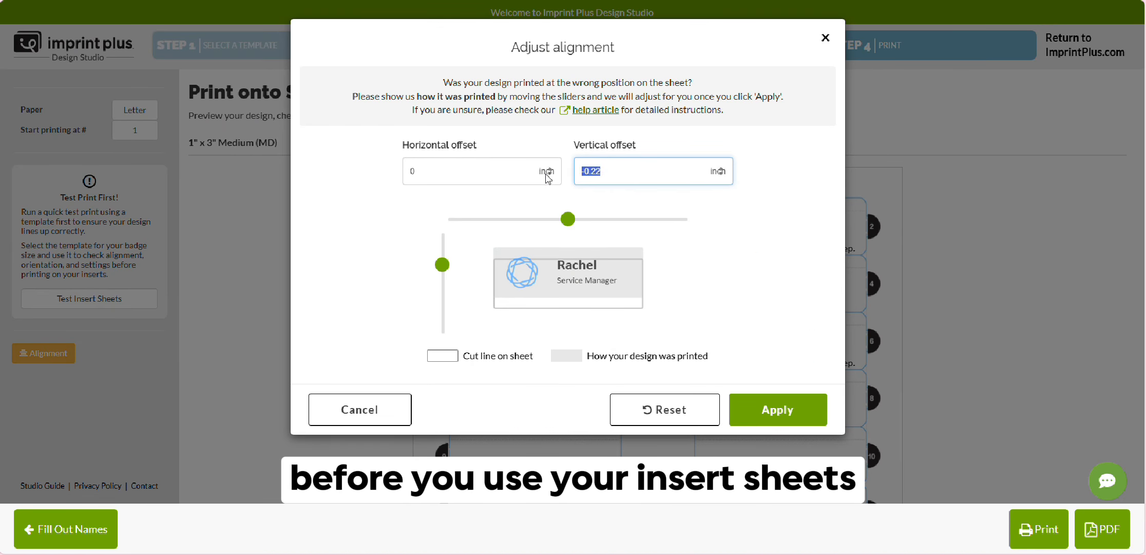
{"action": "left_click", "coordinate": [695, 402]}
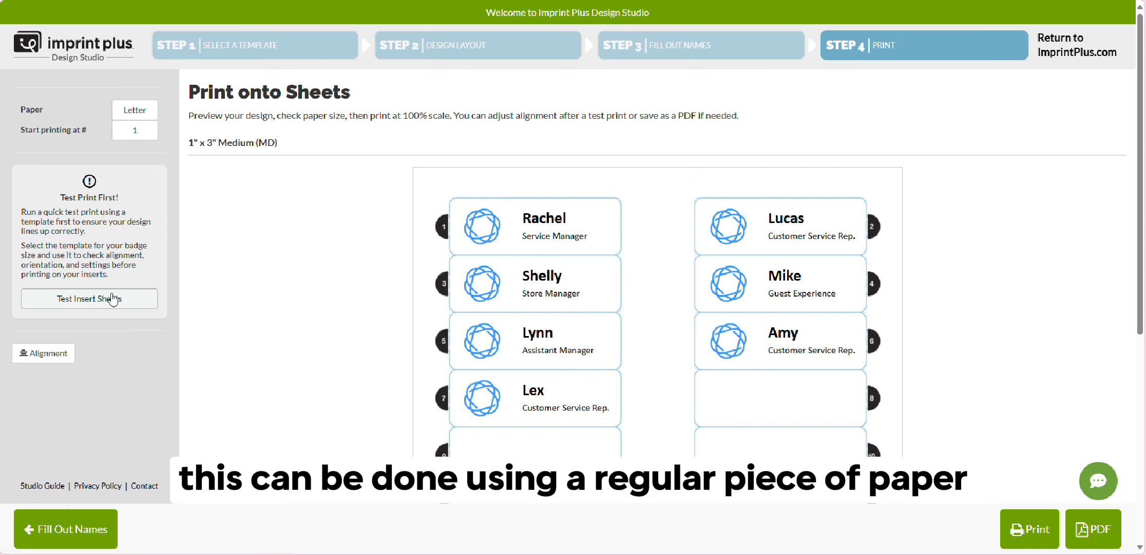
- Open the test insert sheets guide, examine the test page downloads by badge size, and return to the print preview
{"action": "left_click", "coordinate": [113, 298]}
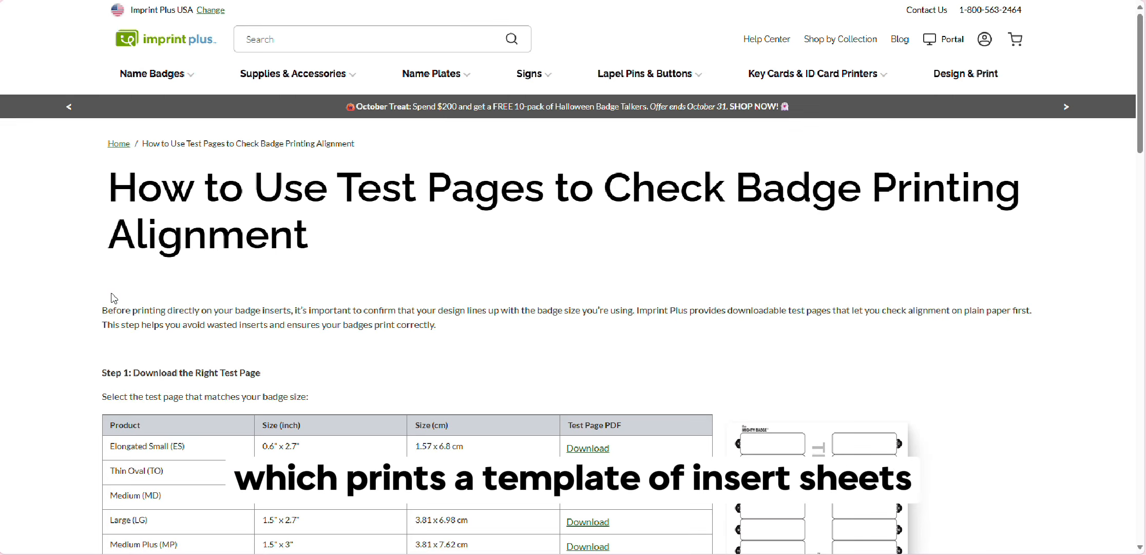
{"action": "scroll", "coordinate": [168, 286], "scroll_direction": "down", "scroll_amount": 3}
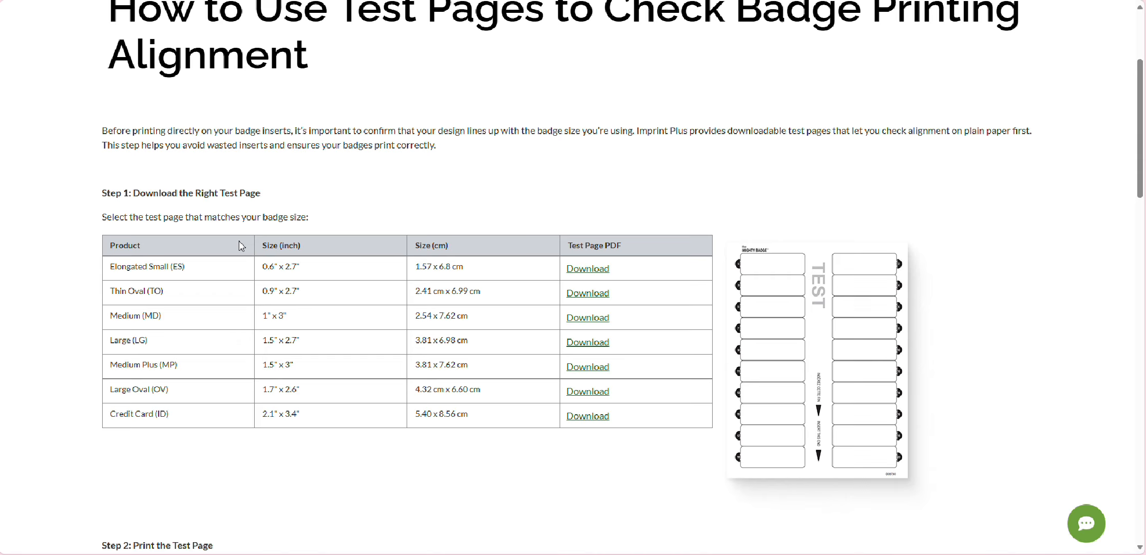
{"action": "scroll", "coordinate": [241, 188], "scroll_direction": "down", "scroll_amount": 1}
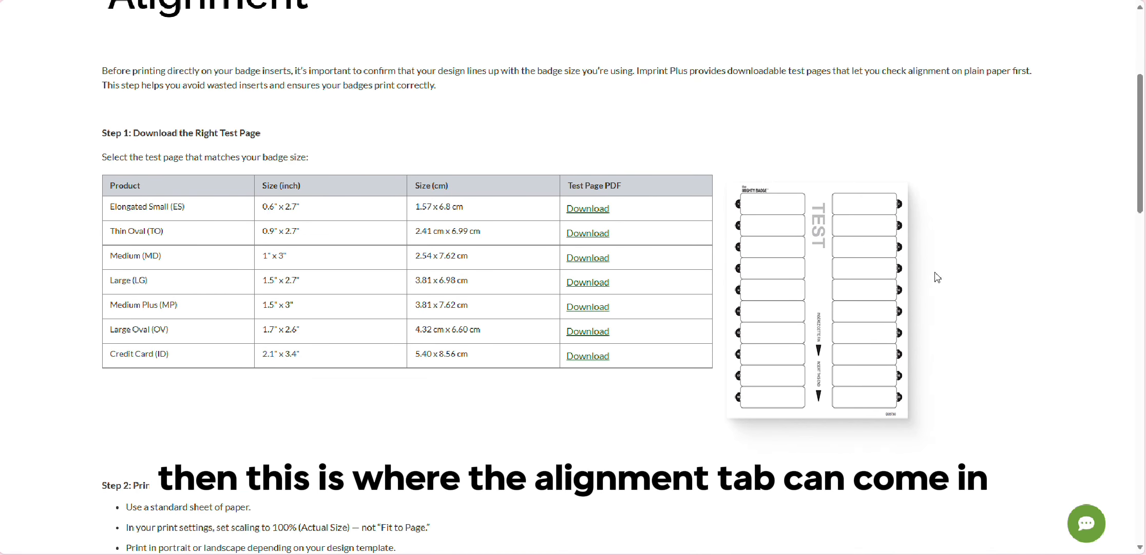
{"action": "scroll", "coordinate": [814, 371], "scroll_direction": "down", "scroll_amount": 5}
{"action": "left_click_drag", "start_coordinate": [125, 210], "coordinate": [256, 215]}
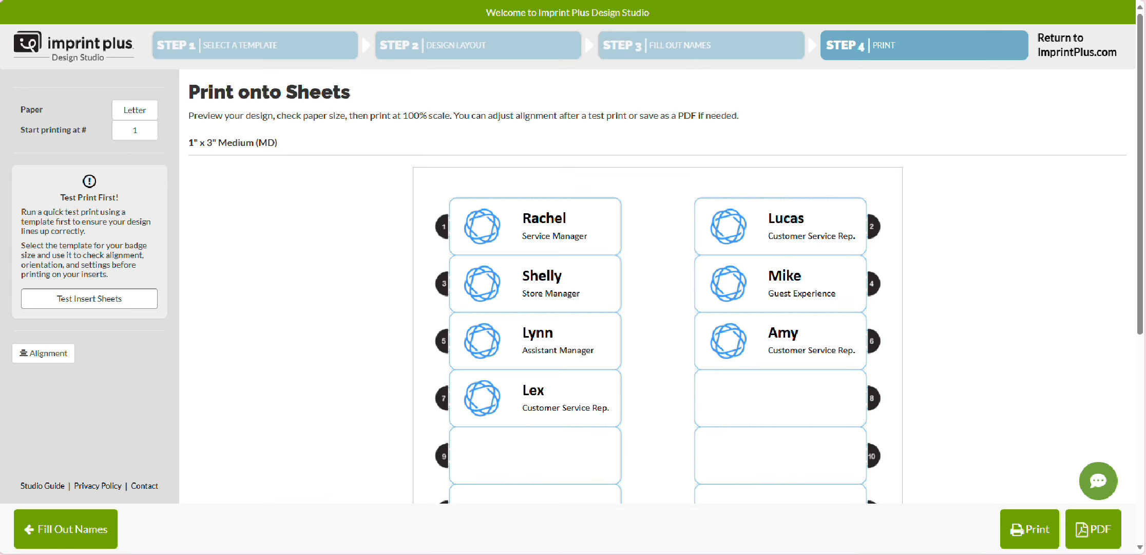
- Start printing the badge sheet, acknowledge the printer settings notice, set the scale to Actual size, and cancel the print
{"action": "left_click", "coordinate": [1005, 524]}
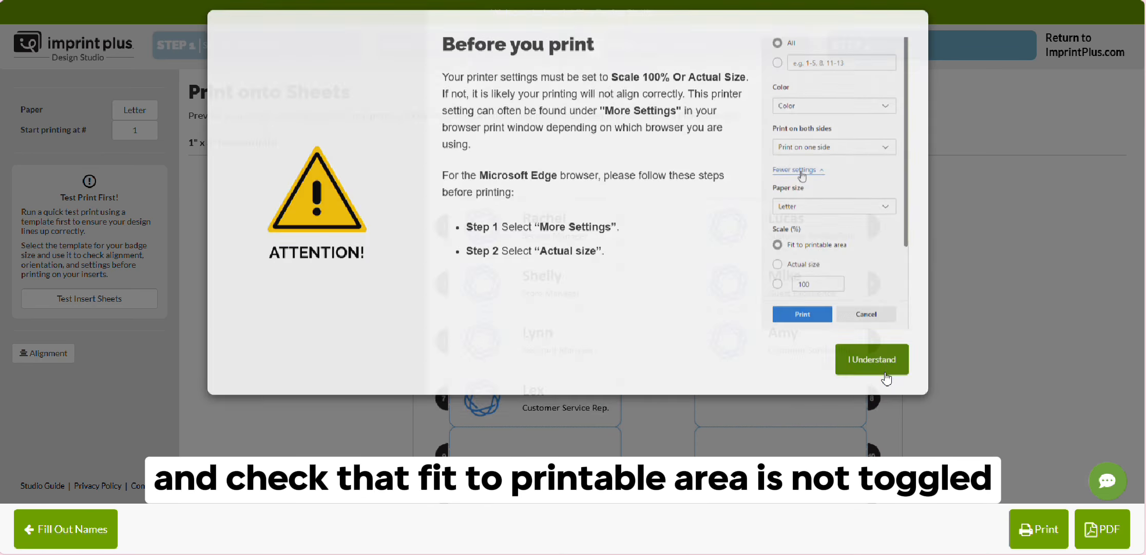
{"action": "left_click", "coordinate": [886, 378]}
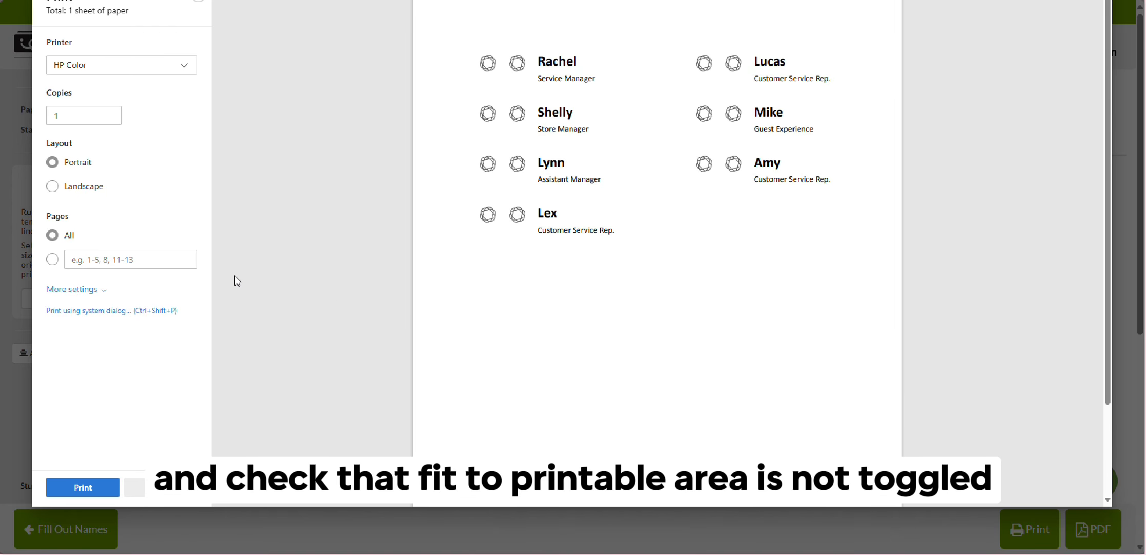
{"action": "left_click", "coordinate": [71, 289]}
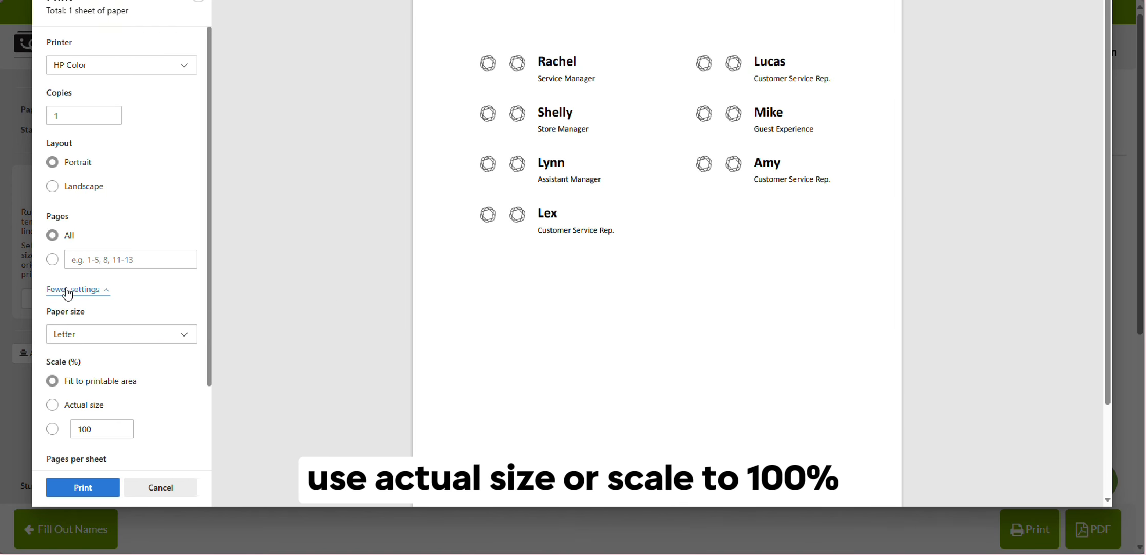
{"action": "left_click", "coordinate": [52, 406]}
{"action": "left_click", "coordinate": [160, 488]}
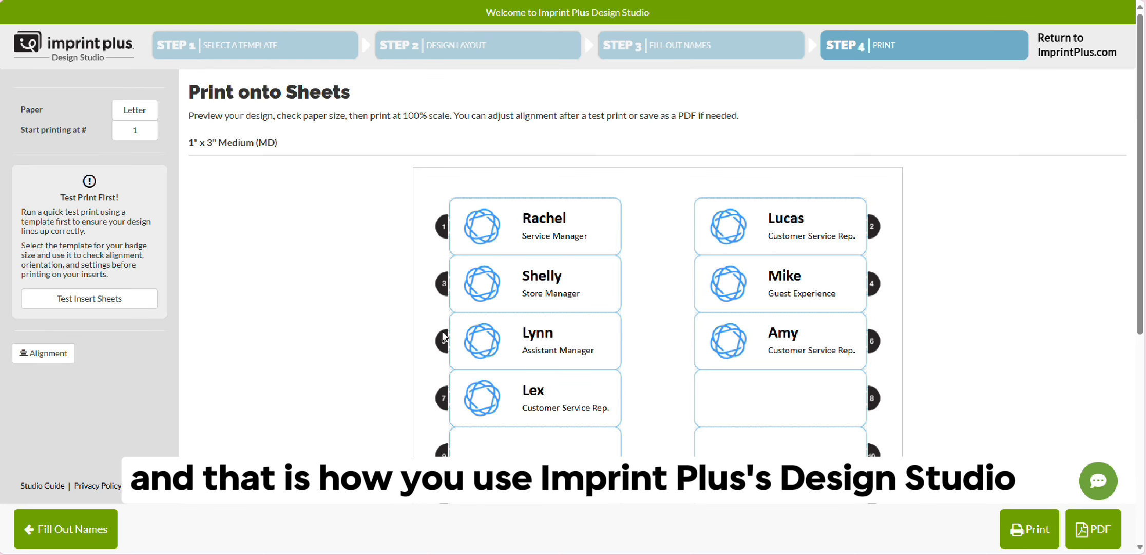